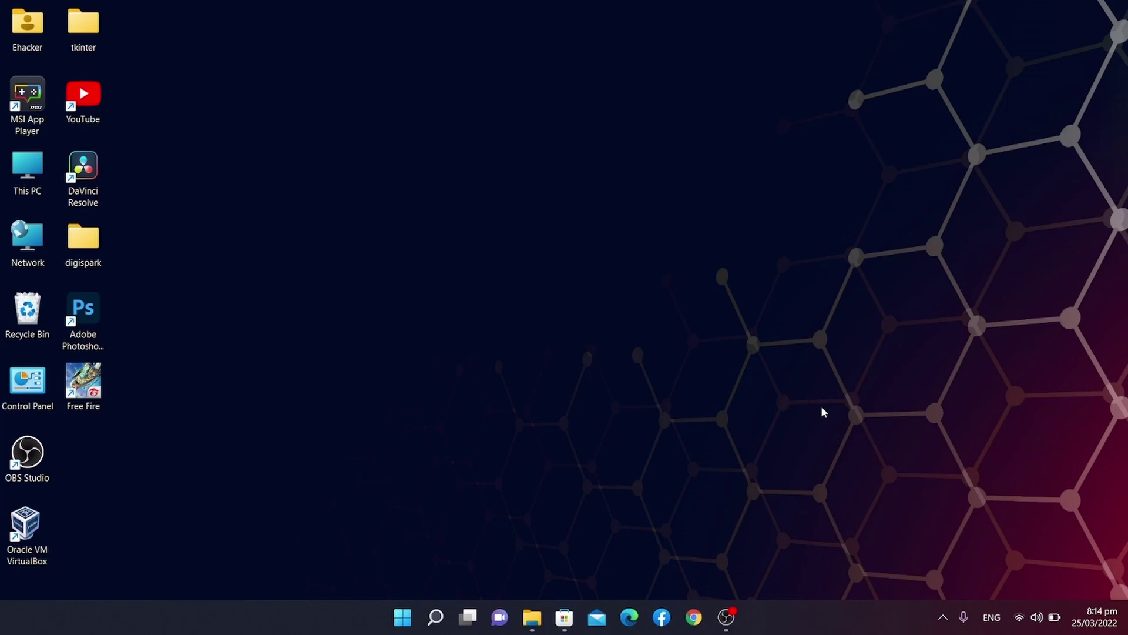
Search the Microsoft Store for 'powertoys', then close the Store.
{"action": "left_click", "coordinate": [564, 617]}
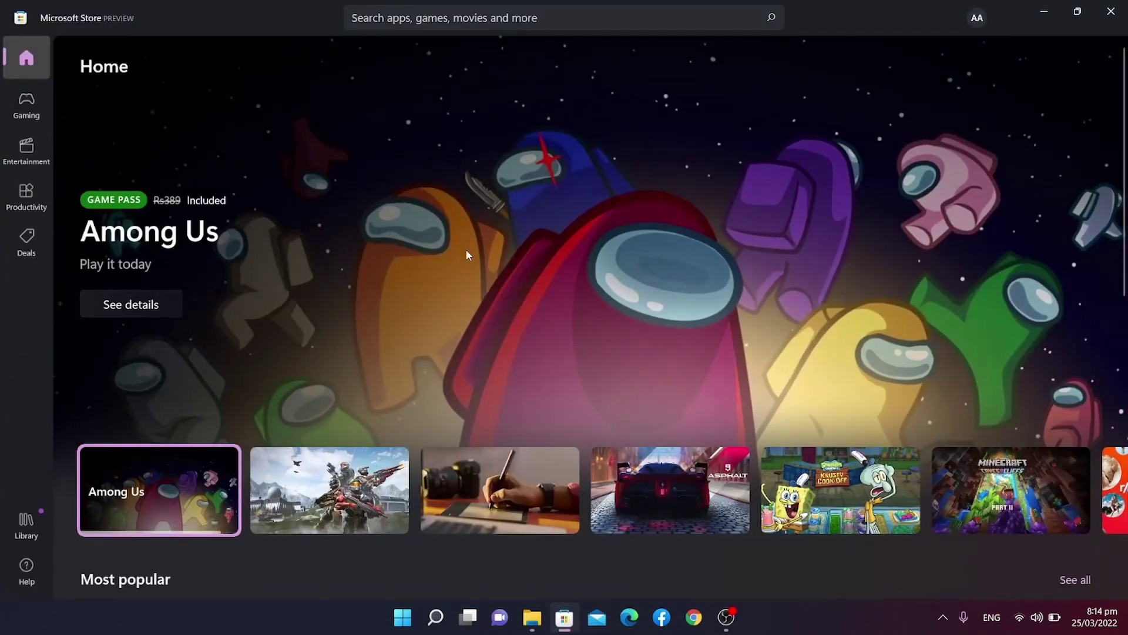
{"action": "left_click", "coordinate": [551, 21]}
{"action": "type", "text": "po"}
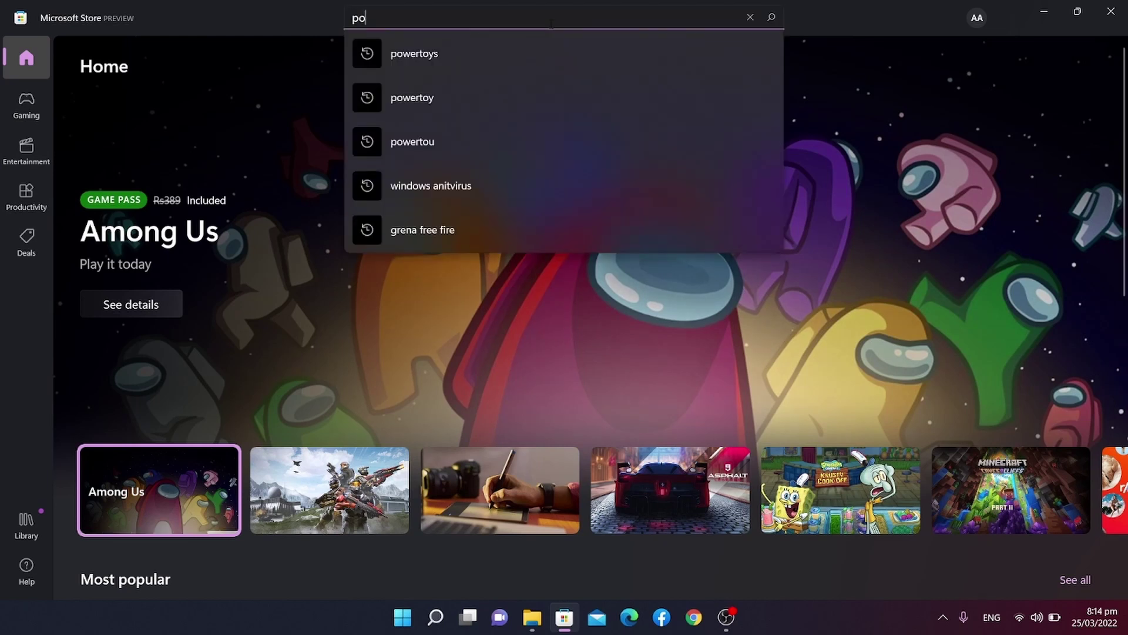
{"action": "type", "text": "wertoys"}
{"action": "key", "text": "Return"}
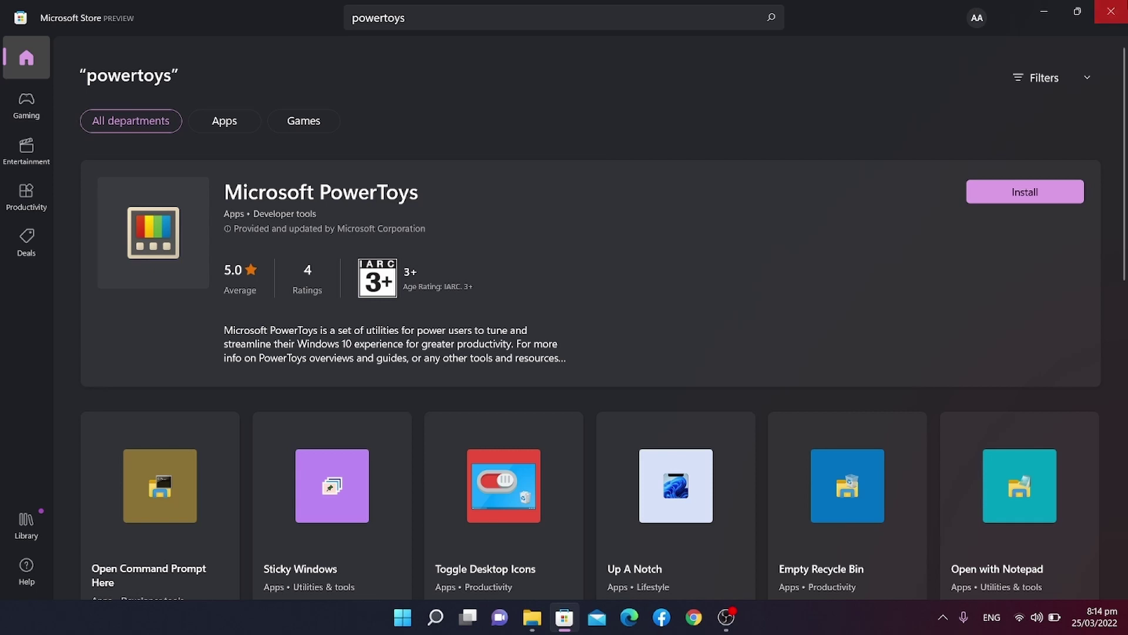
{"action": "left_click", "coordinate": [1111, 11]}
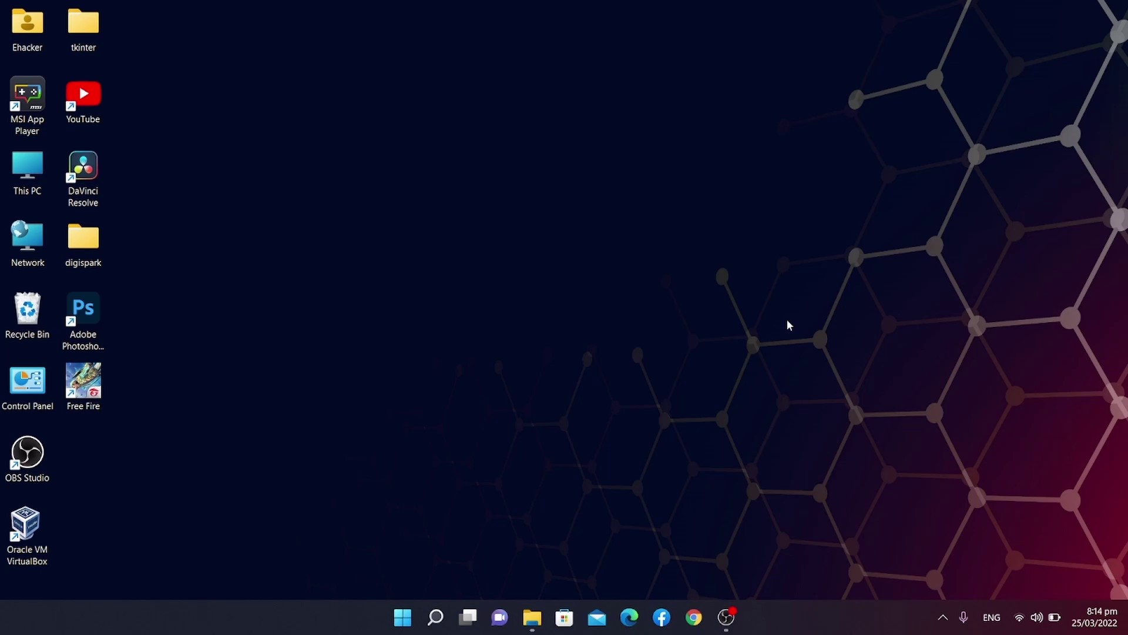
Run PowerToys (Preview) as administrator from the recent apps in Windows Search.
{"action": "mouse_move", "coordinate": [440, 617]}
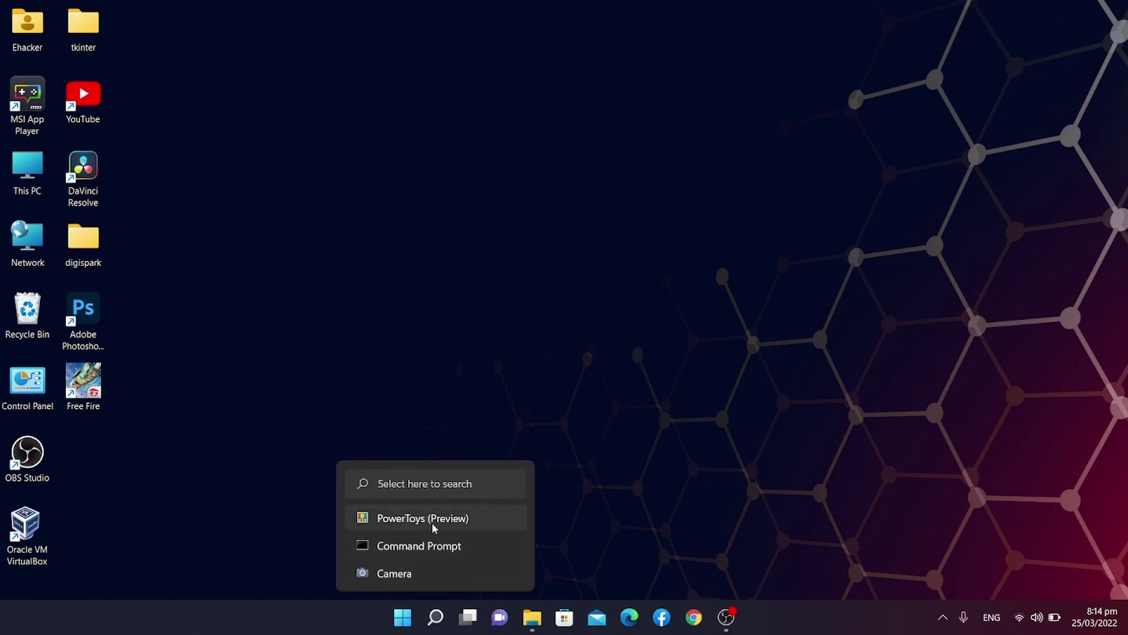
{"action": "left_click", "coordinate": [435, 617]}
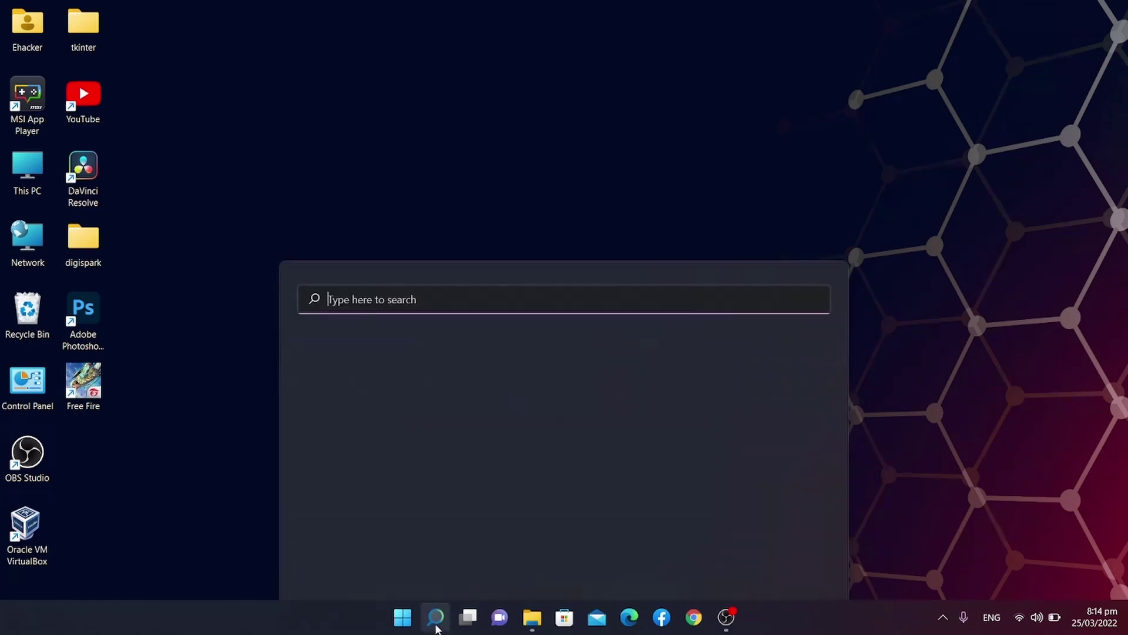
{"action": "left_click", "coordinate": [435, 617]}
{"action": "left_click", "coordinate": [435, 617]}
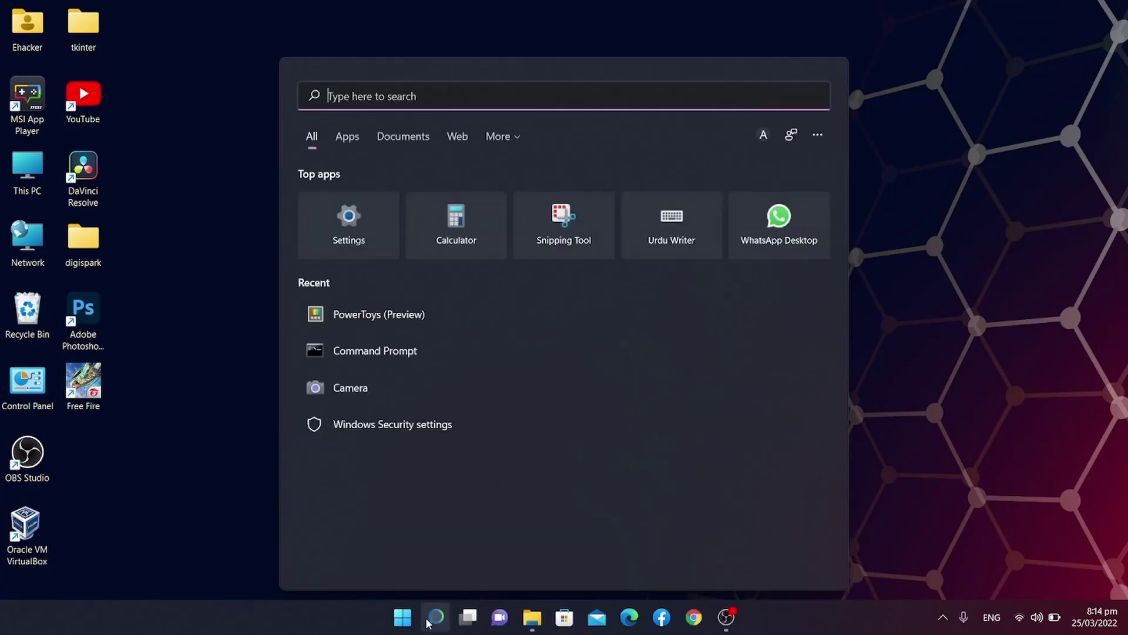
{"action": "right_click", "coordinate": [416, 319]}
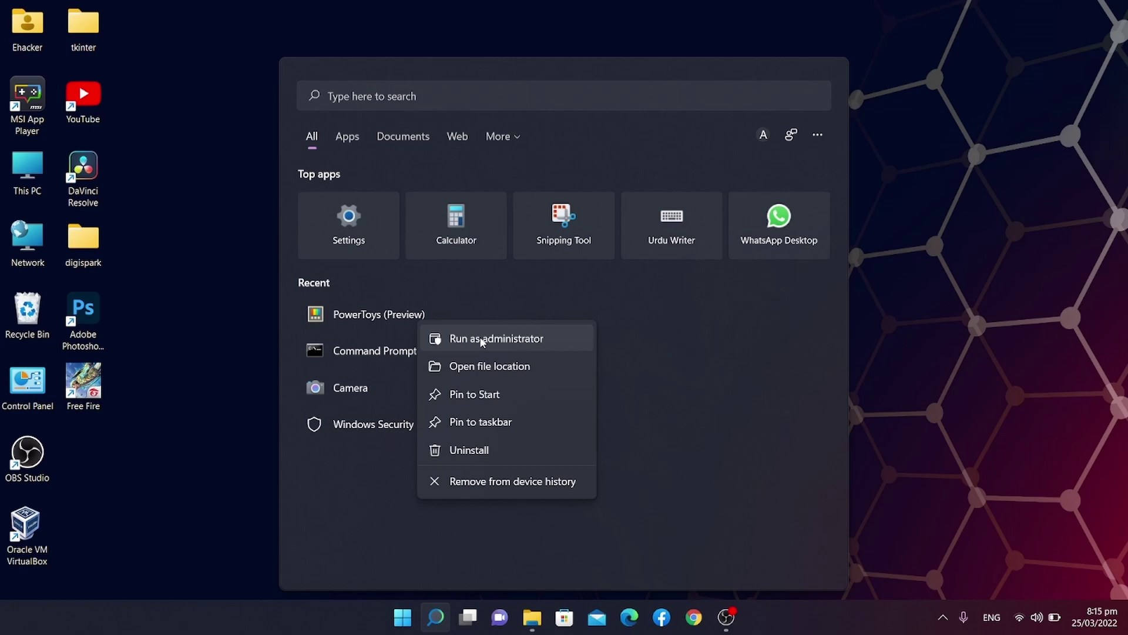
{"action": "left_click", "coordinate": [481, 339]}
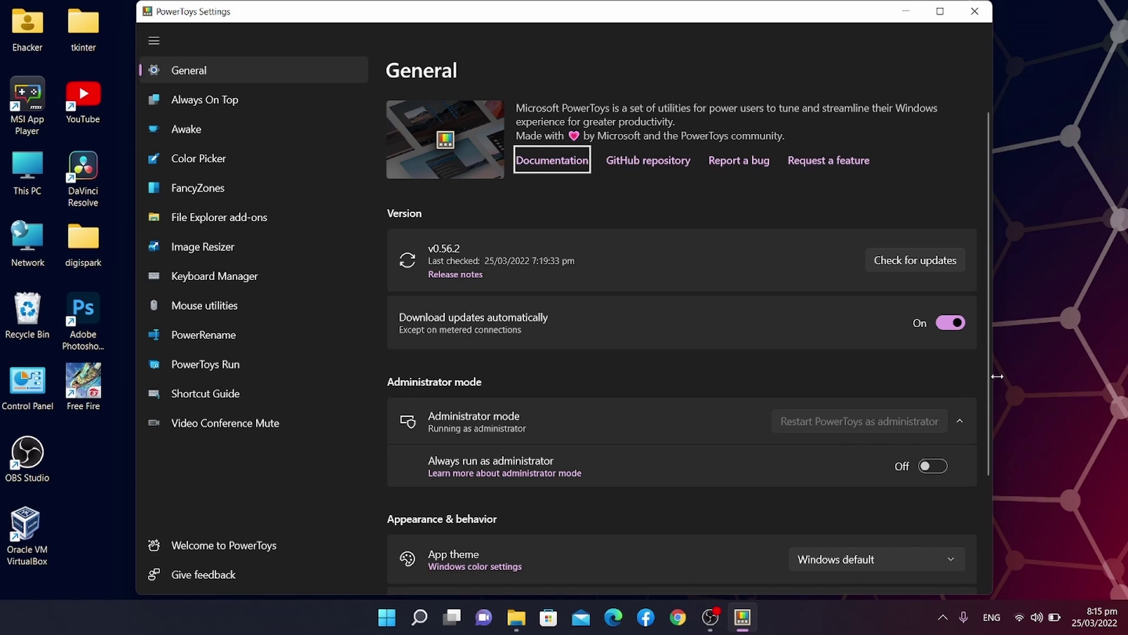
Scroll the General page, then switch to the Keyboard Manager section.
{"action": "left_click_drag", "start_coordinate": [992, 379], "coordinate": [1002, 452]}
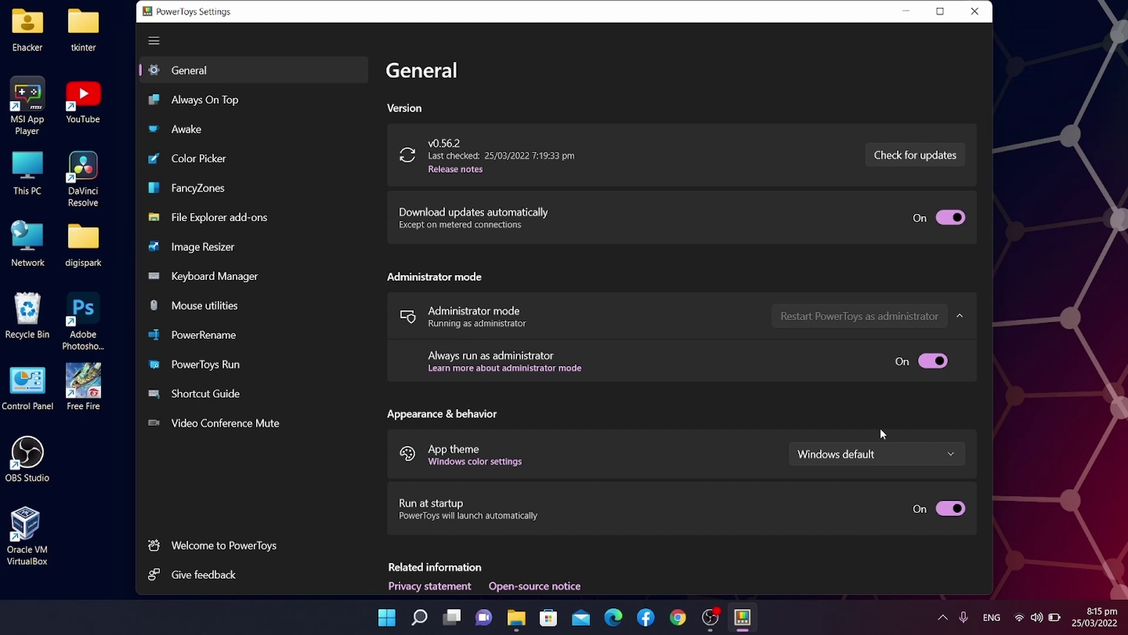
{"action": "left_click", "coordinate": [281, 285]}
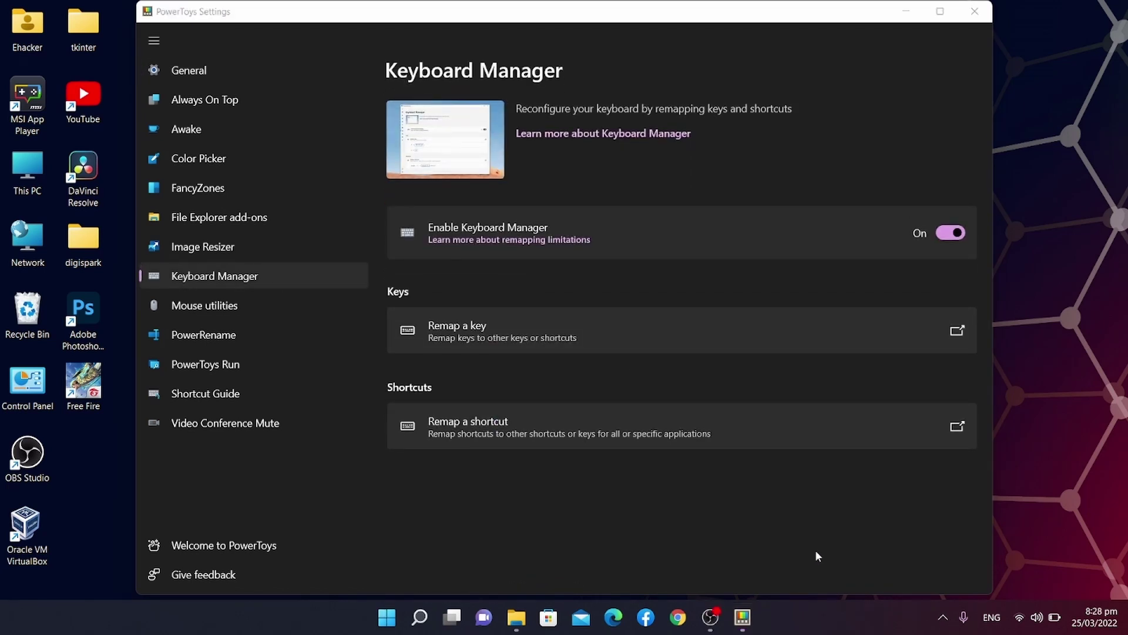
Bring PowerToys forward, open the Remap a key editor and add an empty row.
{"action": "left_click", "coordinate": [816, 552]}
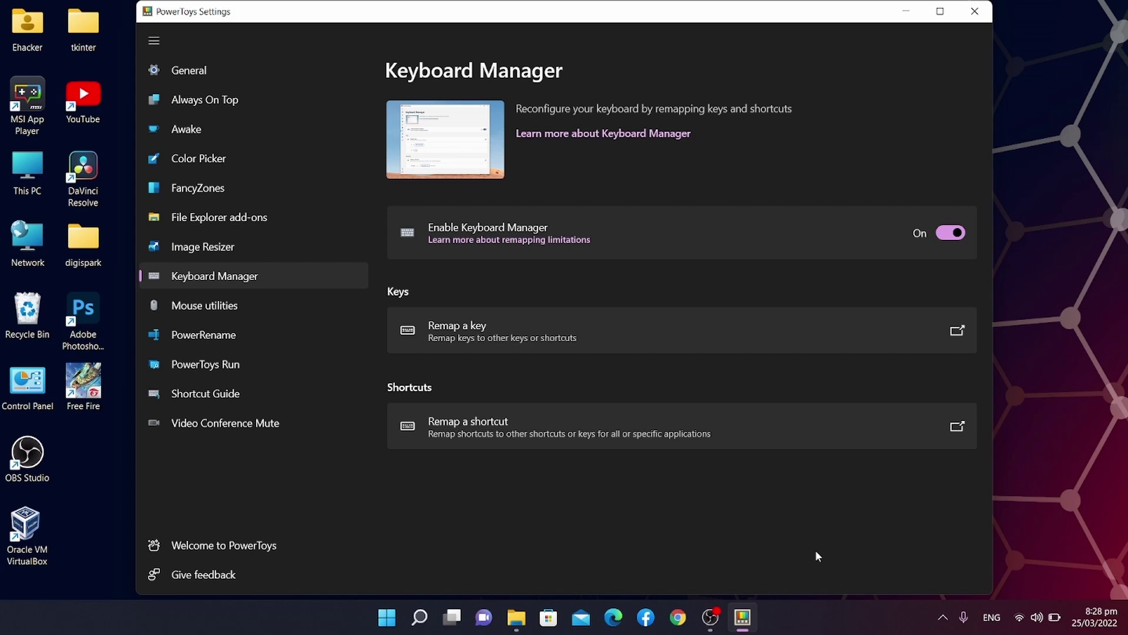
{"action": "left_click", "coordinate": [513, 342]}
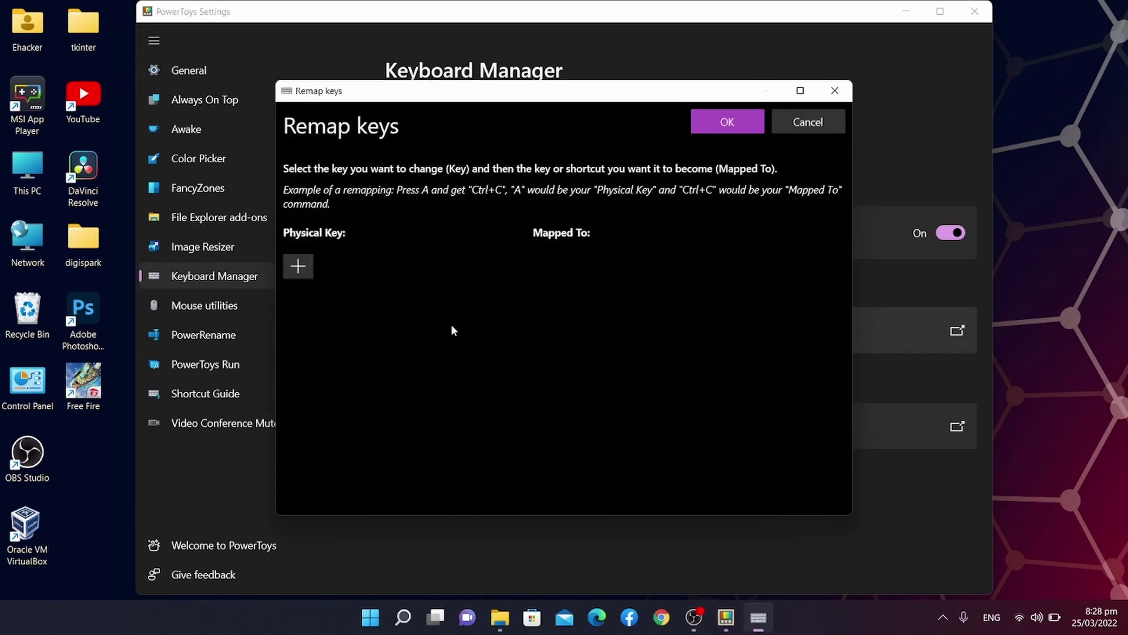
{"action": "left_click", "coordinate": [299, 265]}
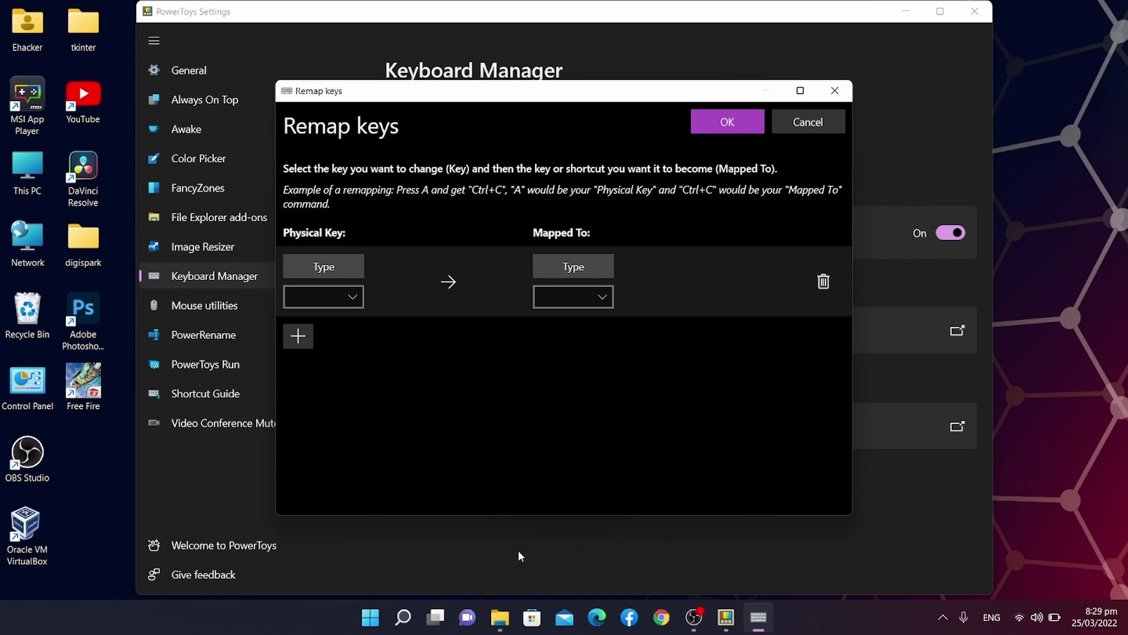
Choose 1 as the Physical Key in the new remap row.
{"action": "left_click", "coordinate": [332, 297]}
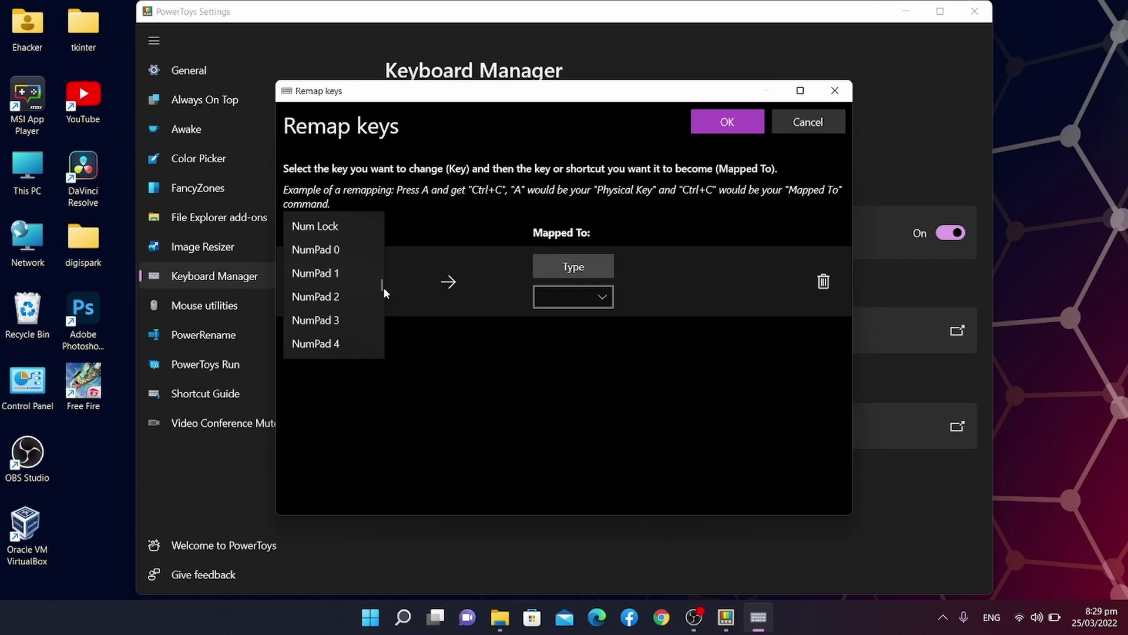
{"action": "scroll", "coordinate": [377, 288], "scroll_direction": "down", "scroll_amount": 3}
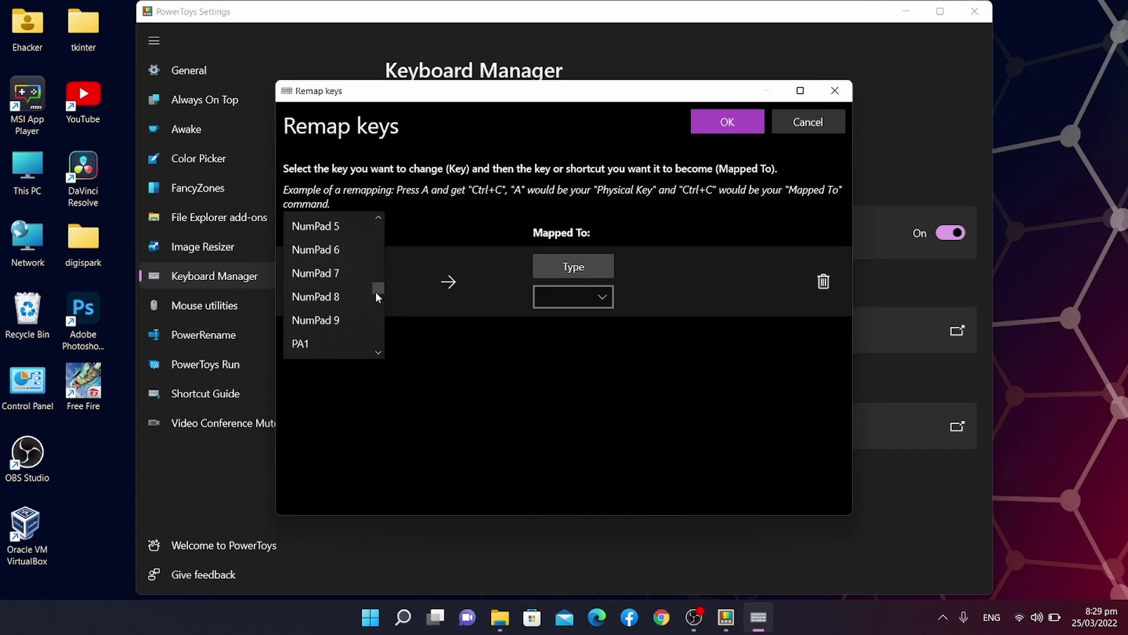
{"action": "left_click_drag", "start_coordinate": [378, 289], "coordinate": [378, 229]}
{"action": "left_click", "coordinate": [327, 247]}
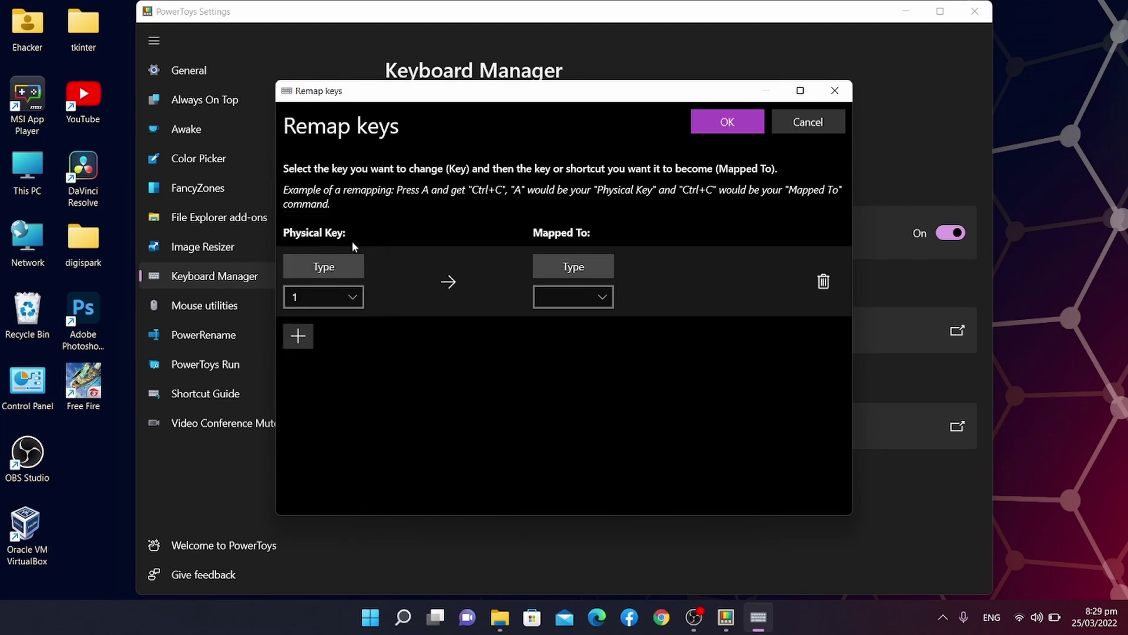
Map it to Delete, then save with OK and accept the Continue Anyway warning.
{"action": "left_click", "coordinate": [574, 299]}
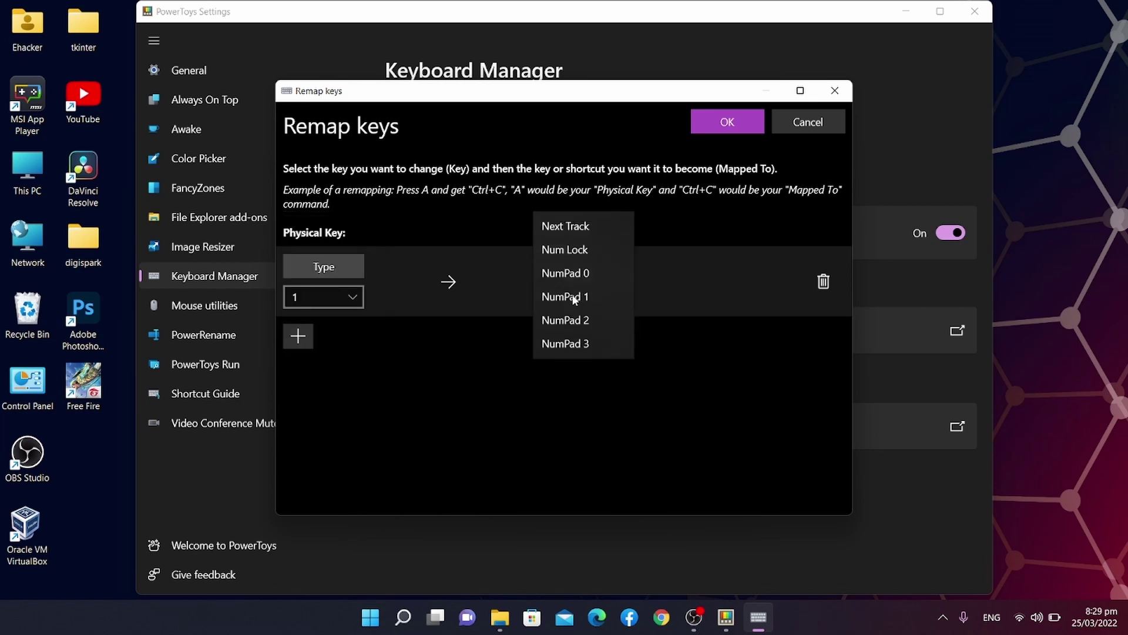
{"action": "scroll", "coordinate": [583, 279], "scroll_direction": "up", "scroll_amount": 10}
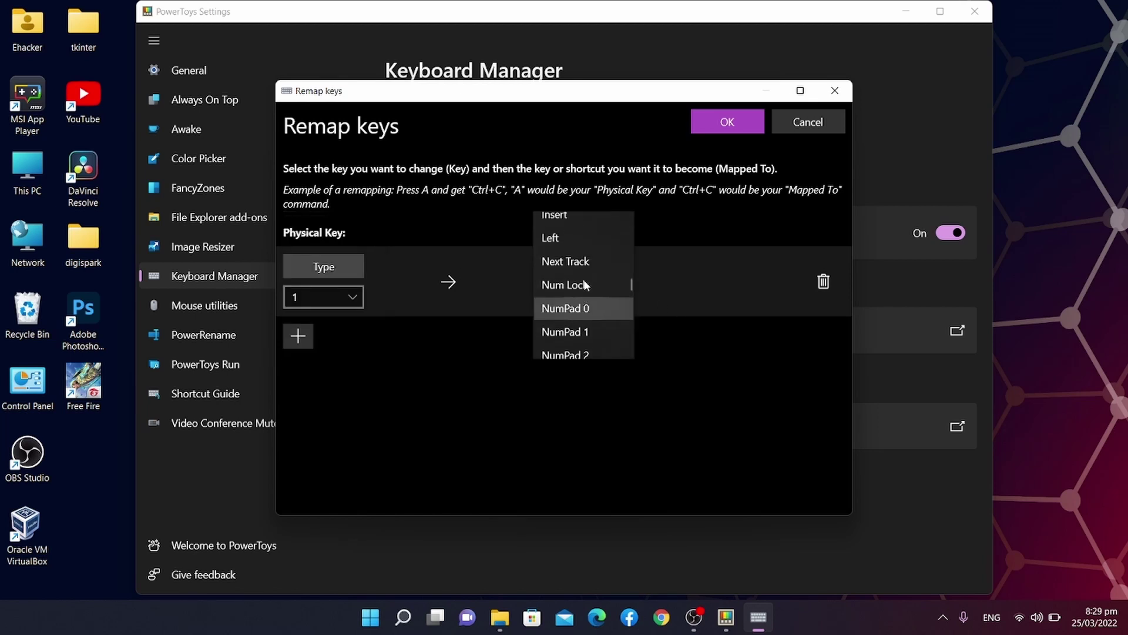
{"action": "scroll", "coordinate": [583, 280], "scroll_direction": "up", "scroll_amount": 15}
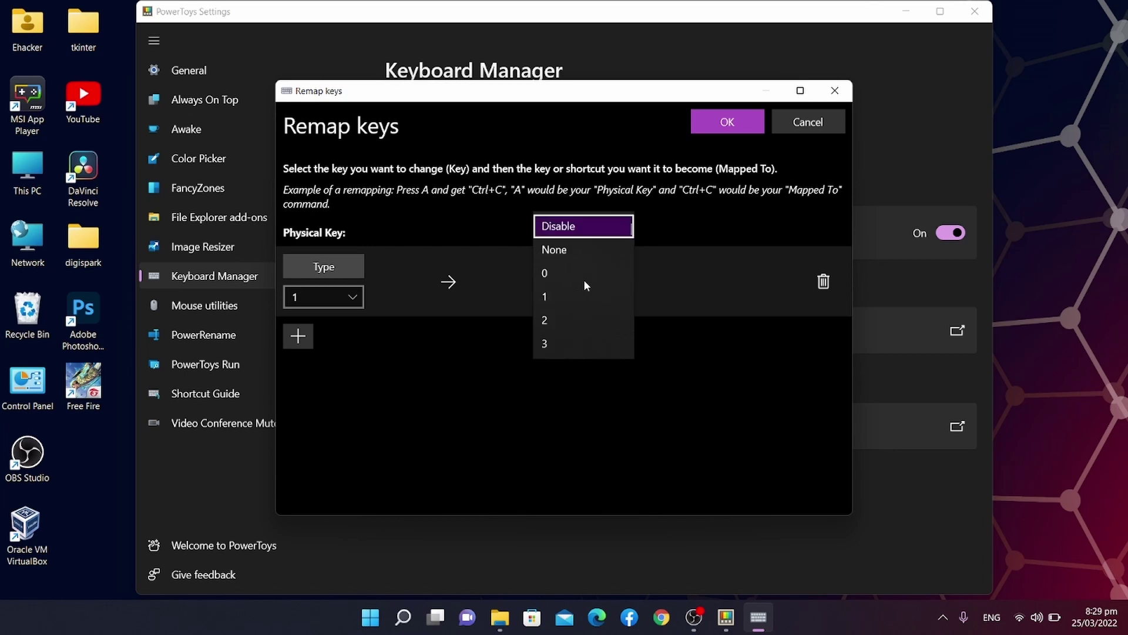
{"action": "key", "text": "Down"}
{"action": "key", "text": "Down"}
{"action": "key", "text": "Down"}
{"action": "key", "text": "Down"}
{"action": "key", "text": "Down"}
{"action": "key", "text": "Down"}
{"action": "key", "text": "Down"}
{"action": "key", "text": "Down"}
{"action": "key", "text": "Down"}
{"action": "key", "text": "Down"}
{"action": "key", "text": "Down"}
{"action": "key", "text": "Down"}
{"action": "key", "text": "Down"}
{"action": "key", "text": "Down"}
{"action": "key", "text": "Down"}
{"action": "key", "text": "Down"}
{"action": "key", "text": "Down"}
{"action": "key", "text": "Down"}
{"action": "key", "text": "Down"}
{"action": "key", "text": "Down"}
{"action": "key", "text": "Down"}
{"action": "key", "text": "Down"}
{"action": "key", "text": "Down"}
{"action": "key", "text": "Down"}
{"action": "key", "text": "Down"}
{"action": "key", "text": "Down"}
{"action": "key", "text": "Down"}
{"action": "key", "text": "Down"}
{"action": "key", "text": "Down"}
{"action": "key", "text": "Down"}
{"action": "key", "text": "Down"}
{"action": "key", "text": "Down"}
{"action": "key", "text": "Down"}
{"action": "key", "text": "Down"}
{"action": "key", "text": "Down"}
{"action": "key", "text": "Down"}
{"action": "key", "text": "Down"}
{"action": "key", "text": "Down"}
{"action": "key", "text": "Down"}
{"action": "key", "text": "Down"}
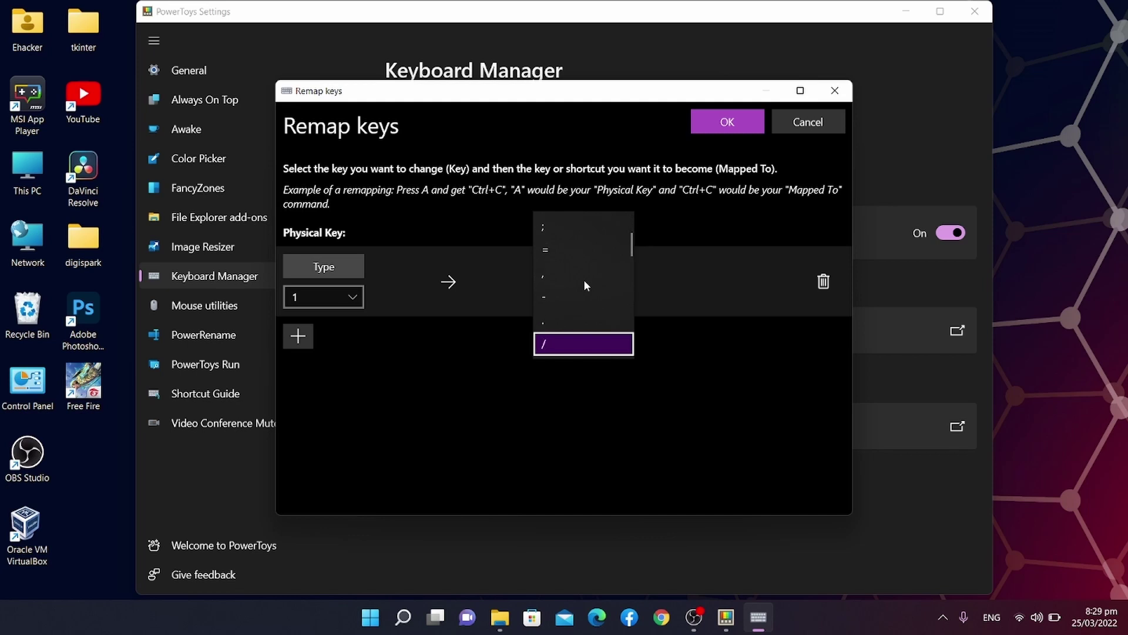
{"action": "key", "text": "Up"}
{"action": "key", "text": "Up"}
{"action": "key", "text": "Up"}
{"action": "key", "text": "Up"}
{"action": "key", "text": "Up"}
{"action": "key", "text": "Up"}
{"action": "key", "text": "Up"}
{"action": "key", "text": "Up"}
{"action": "key", "text": "Up"}
{"action": "key", "text": "Up"}
{"action": "key", "text": "Up"}
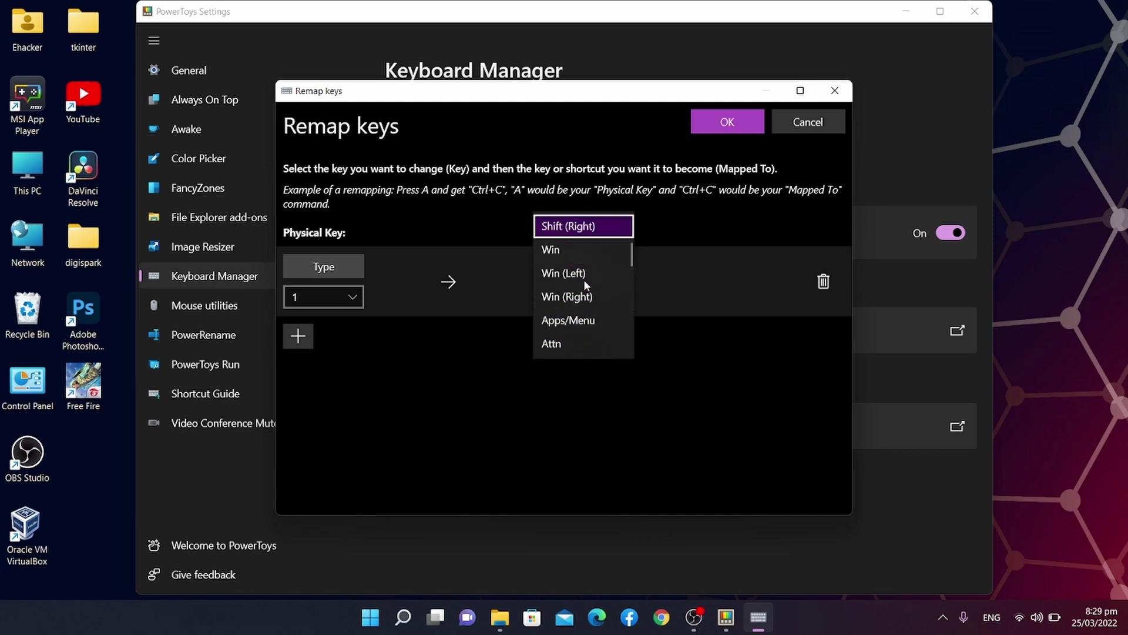
{"action": "key", "text": "Up"}
{"action": "key", "text": "Up"}
{"action": "key", "text": "Up"}
{"action": "key", "text": "Up"}
{"action": "key", "text": "Up"}
{"action": "key", "text": "Up"}
{"action": "key", "text": "Up"}
{"action": "key", "text": "Up"}
{"action": "key", "text": "Up"}
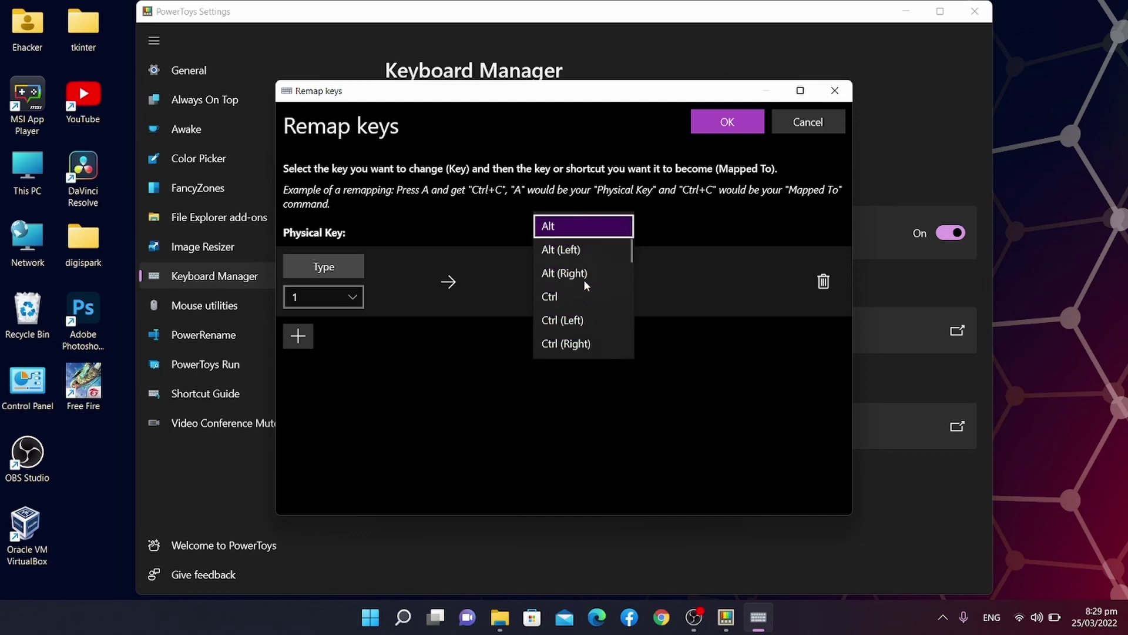
{"action": "key", "text": "Up"}
{"action": "key", "text": "Up"}
{"action": "key", "text": "Up"}
{"action": "key", "text": "Up"}
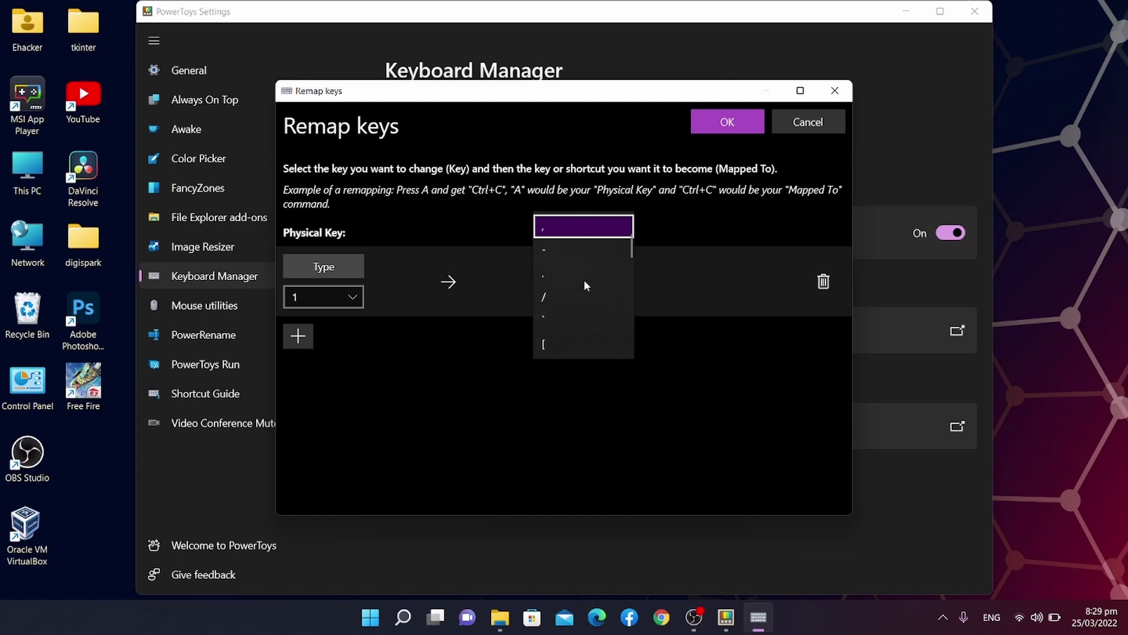
{"action": "key", "text": "Up"}
{"action": "key", "text": "Up"}
{"action": "key", "text": "Up"}
{"action": "key", "text": "Up"}
{"action": "key", "text": "Up"}
{"action": "key", "text": "Up"}
{"action": "key", "text": "Down"}
{"action": "key", "text": "Down"}
{"action": "key", "text": "Down"}
{"action": "key", "text": "Down"}
{"action": "key", "text": "Down"}
{"action": "key", "text": "Down"}
{"action": "key", "text": "Down"}
{"action": "key", "text": "Down"}
{"action": "key", "text": "Down"}
{"action": "key", "text": "Down"}
{"action": "key", "text": "Down"}
{"action": "key", "text": "Down"}
{"action": "key", "text": "Down"}
{"action": "key", "text": "Down"}
{"action": "key", "text": "Down"}
{"action": "key", "text": "Down"}
{"action": "key", "text": "Down"}
{"action": "key", "text": "Down"}
{"action": "key", "text": "Down"}
{"action": "key", "text": "Down"}
{"action": "key", "text": "Down"}
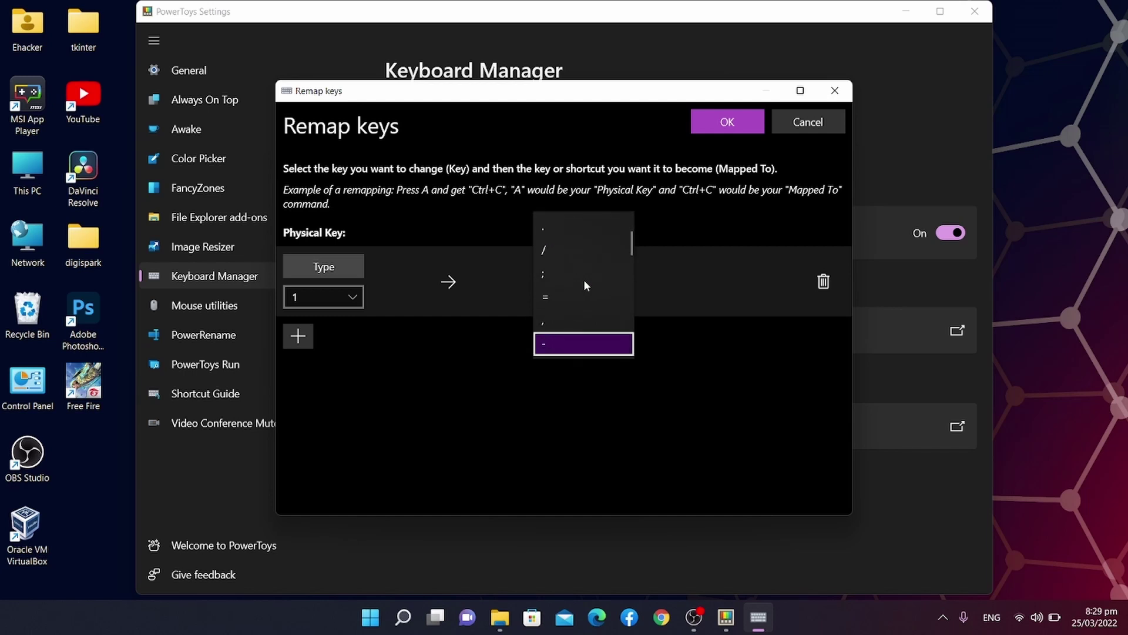
{"action": "key", "text": "Down"}
{"action": "key", "text": "Down"}
{"action": "key", "text": "Down"}
{"action": "key", "text": "Down"}
{"action": "key", "text": "Down"}
{"action": "key", "text": "Down"}
{"action": "key", "text": "Down"}
{"action": "key", "text": "Down"}
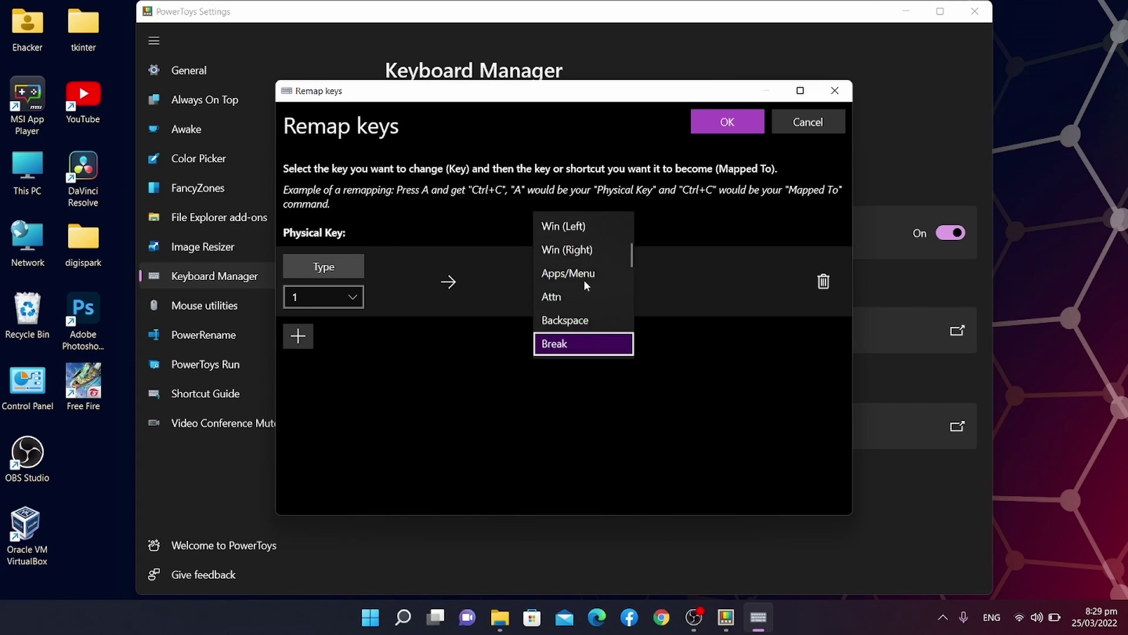
{"action": "key", "text": "Down"}
{"action": "key", "text": "Down"}
{"action": "key", "text": "Down"}
{"action": "key", "text": "Down"}
{"action": "key", "text": "Down"}
{"action": "key", "text": "Down"}
{"action": "key", "text": "Down"}
{"action": "key", "text": "Down"}
{"action": "key", "text": "Down"}
{"action": "key", "text": "Down"}
{"action": "key", "text": "Down"}
{"action": "key", "text": "Down"}
{"action": "key", "text": "Down"}
{"action": "key", "text": "Down"}
{"action": "key", "text": "Down"}
{"action": "key", "text": "Down"}
{"action": "key", "text": "Down"}
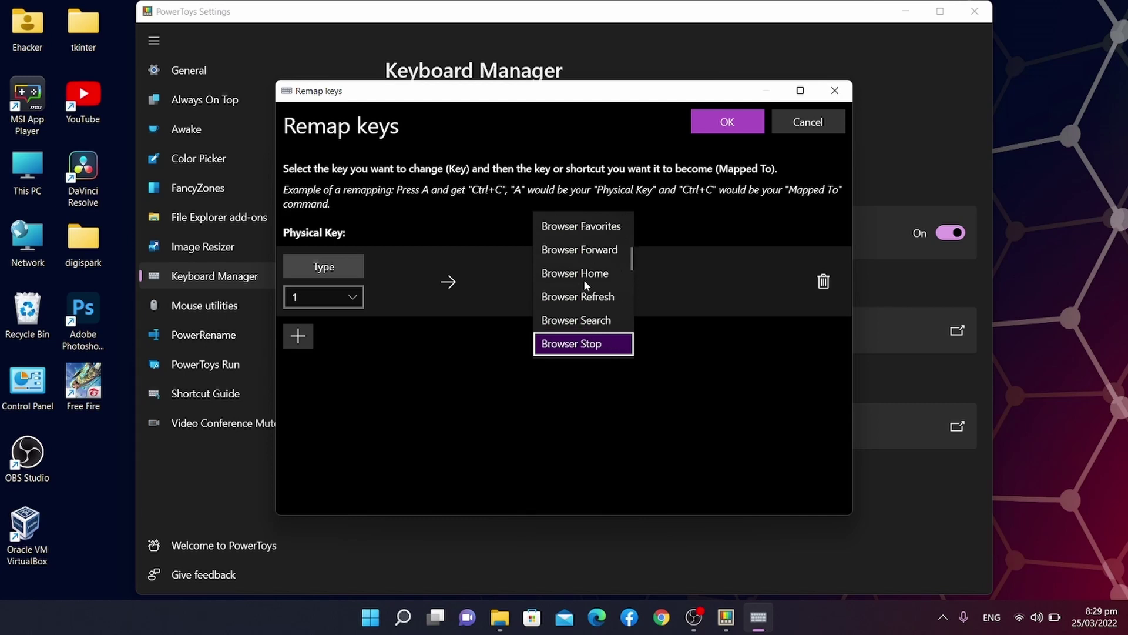
{"action": "key", "text": "Up"}
{"action": "key", "text": "Up"}
{"action": "key", "text": "Up"}
{"action": "key", "text": "Up"}
{"action": "key", "text": "Up"}
{"action": "key", "text": "Up"}
{"action": "key", "text": "Up"}
{"action": "key", "text": "Up"}
{"action": "key", "text": "Up"}
{"action": "key", "text": "Up"}
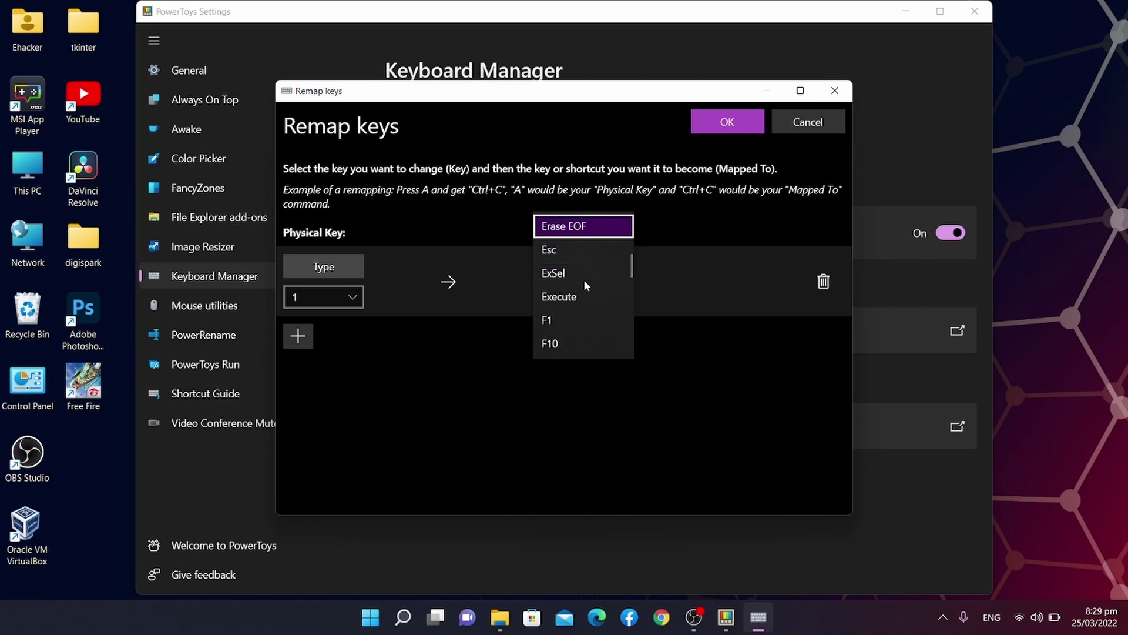
{"action": "key", "text": "Up"}
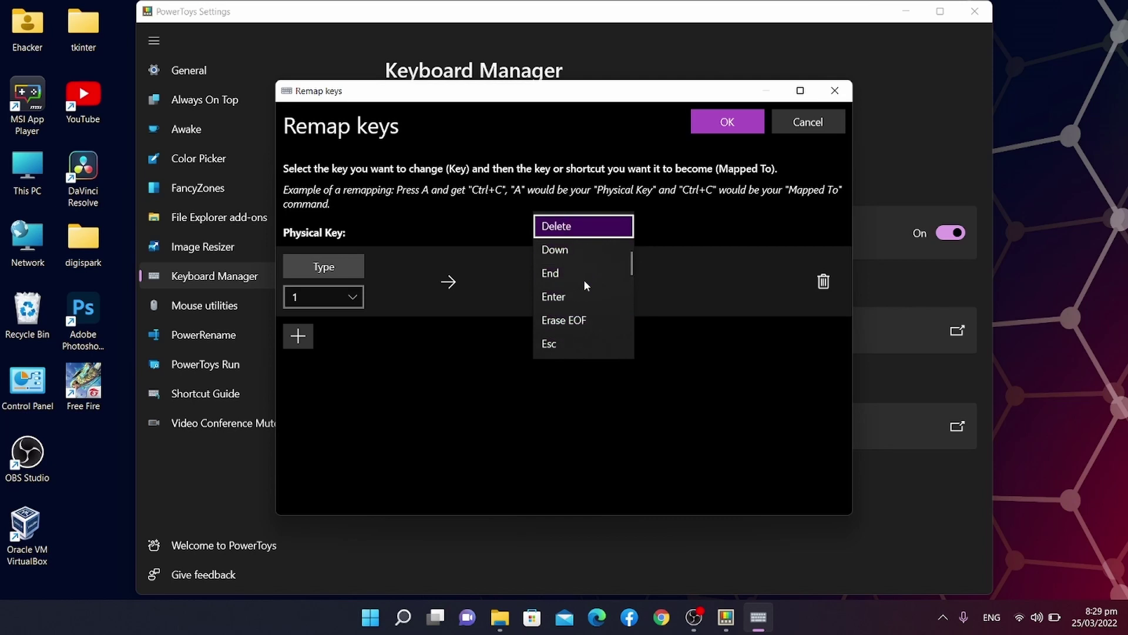
{"action": "left_click", "coordinate": [579, 229]}
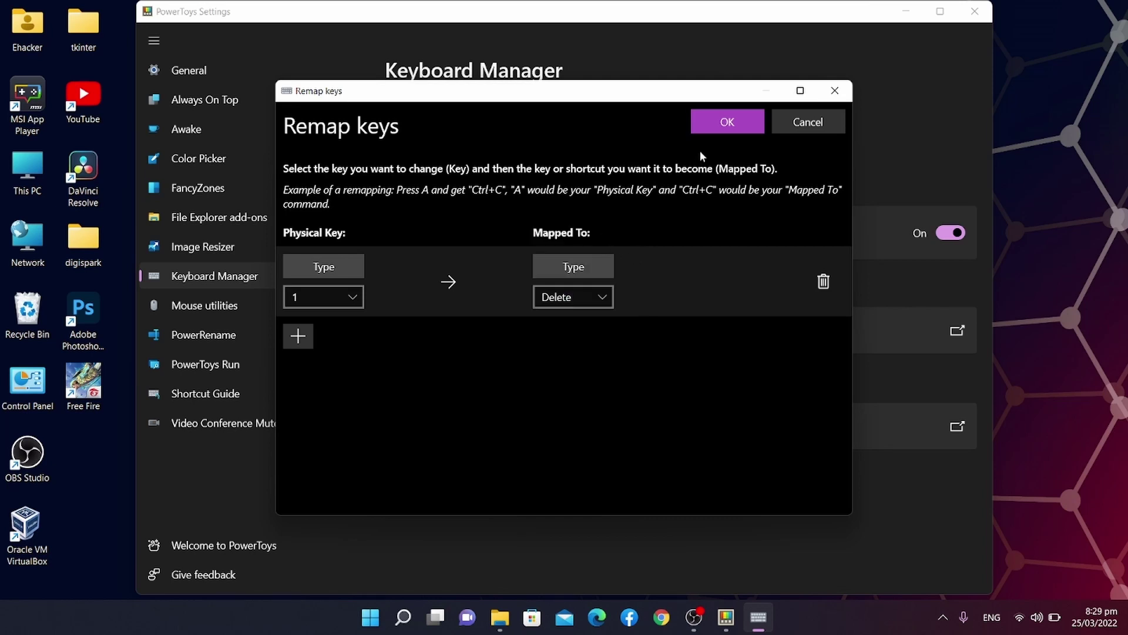
{"action": "left_click", "coordinate": [725, 125]}
{"action": "left_click", "coordinate": [482, 354]}
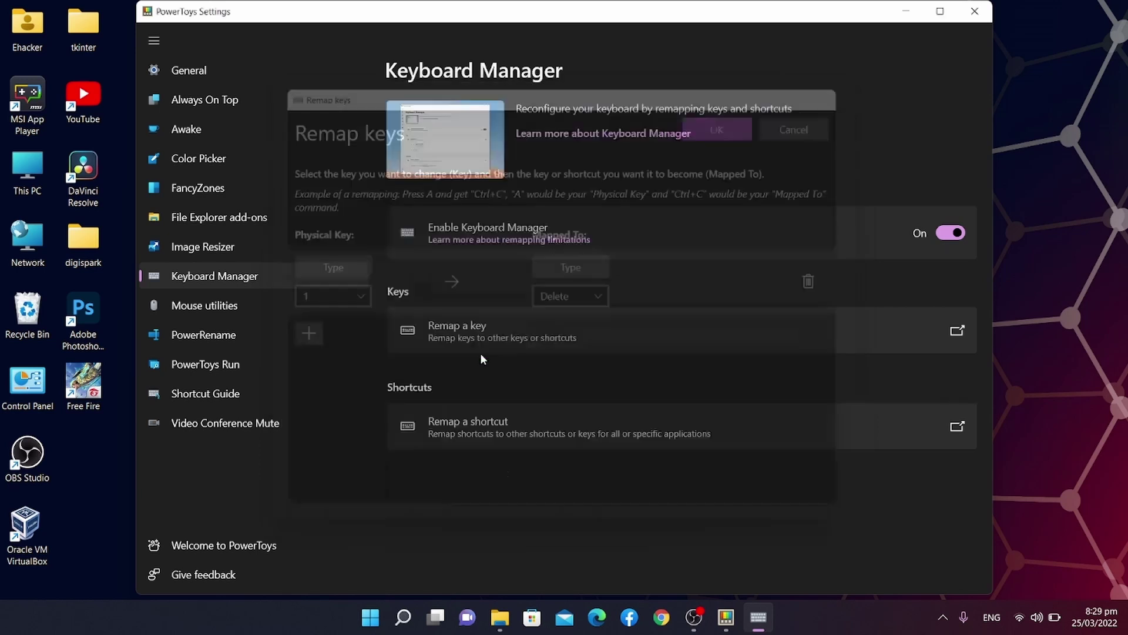
Hide PowerToys and launch the On-Screen Keyboard from Windows Search.
{"action": "left_click", "coordinate": [912, 8]}
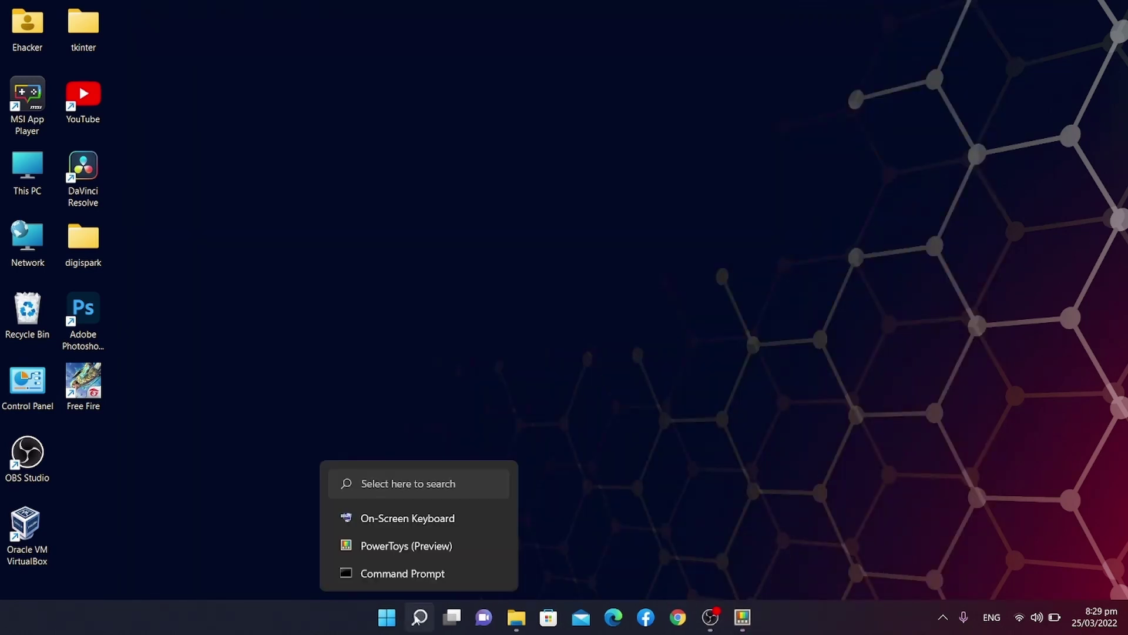
{"action": "left_click", "coordinate": [419, 616]}
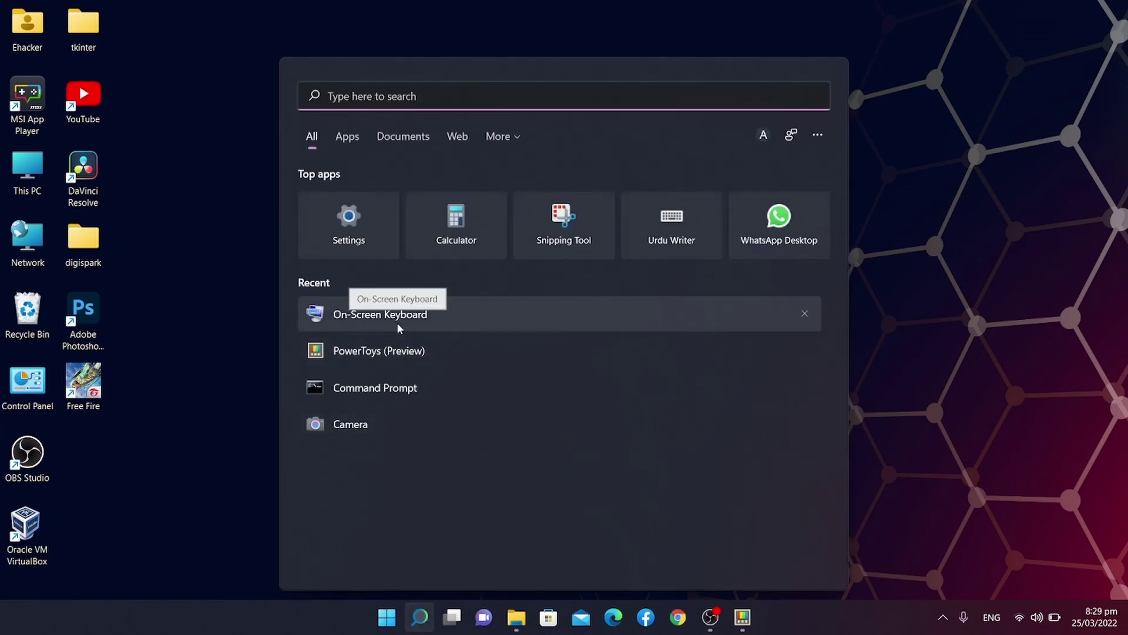
{"action": "left_click", "coordinate": [397, 323]}
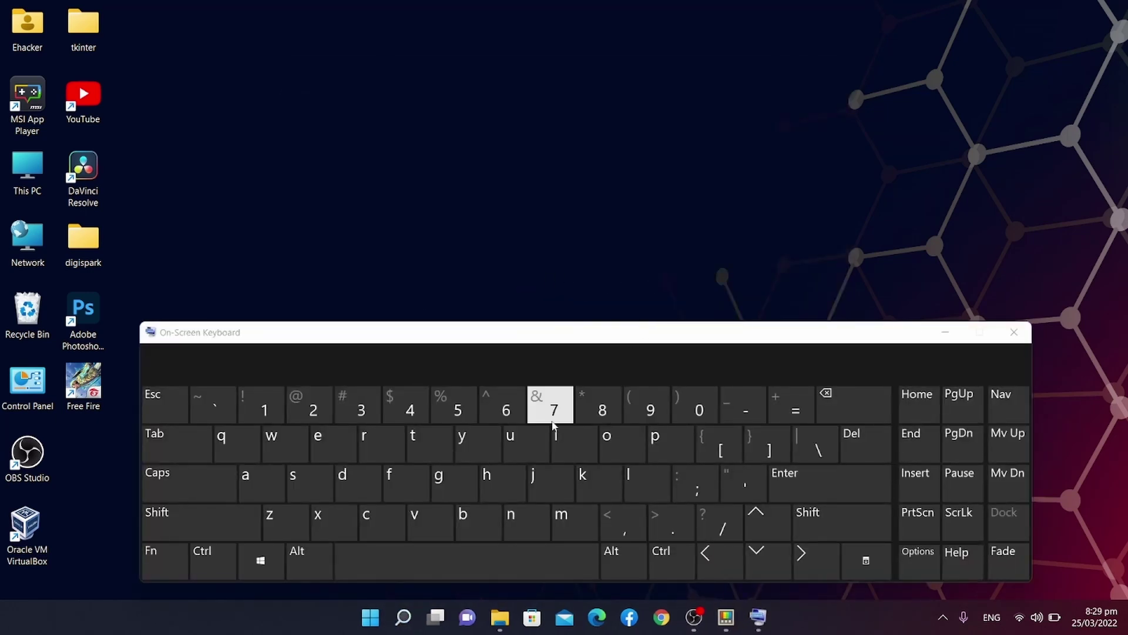
Launch Notepad through Win+R and type a test name.
{"action": "key", "text": "super+r"}
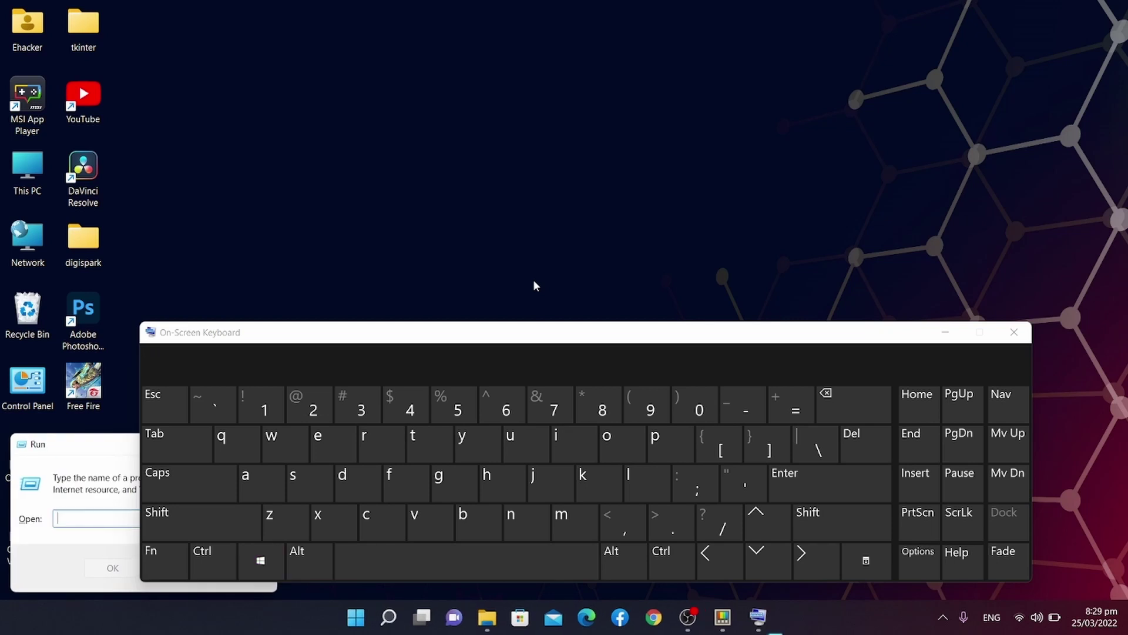
{"action": "type", "text": "note"}
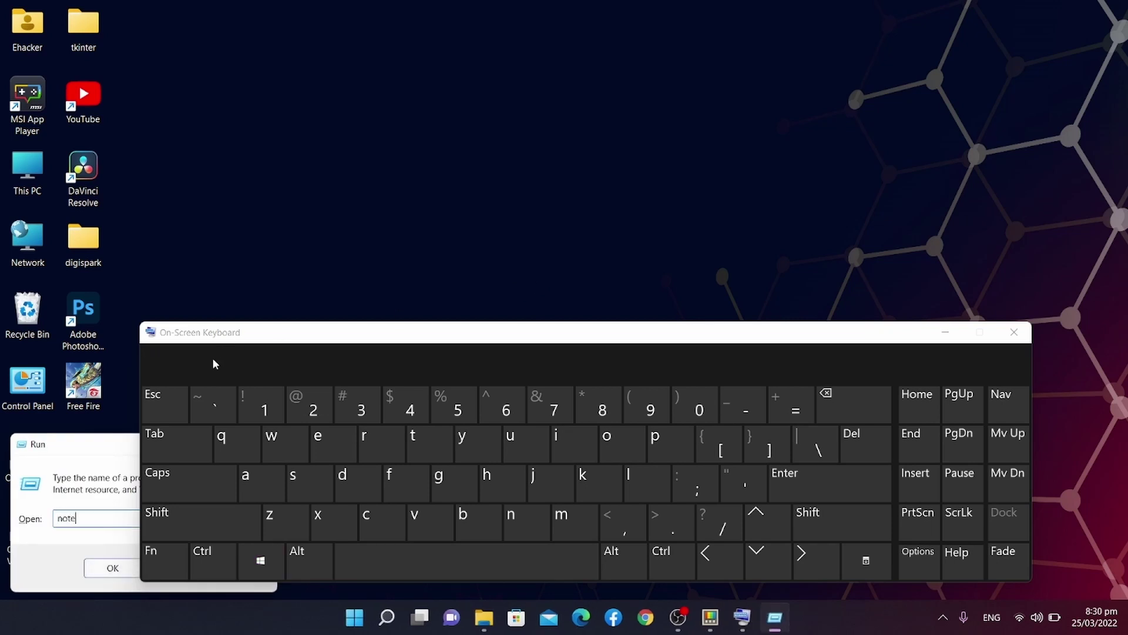
{"action": "type", "text": "pad"}
{"action": "key", "text": "Return"}
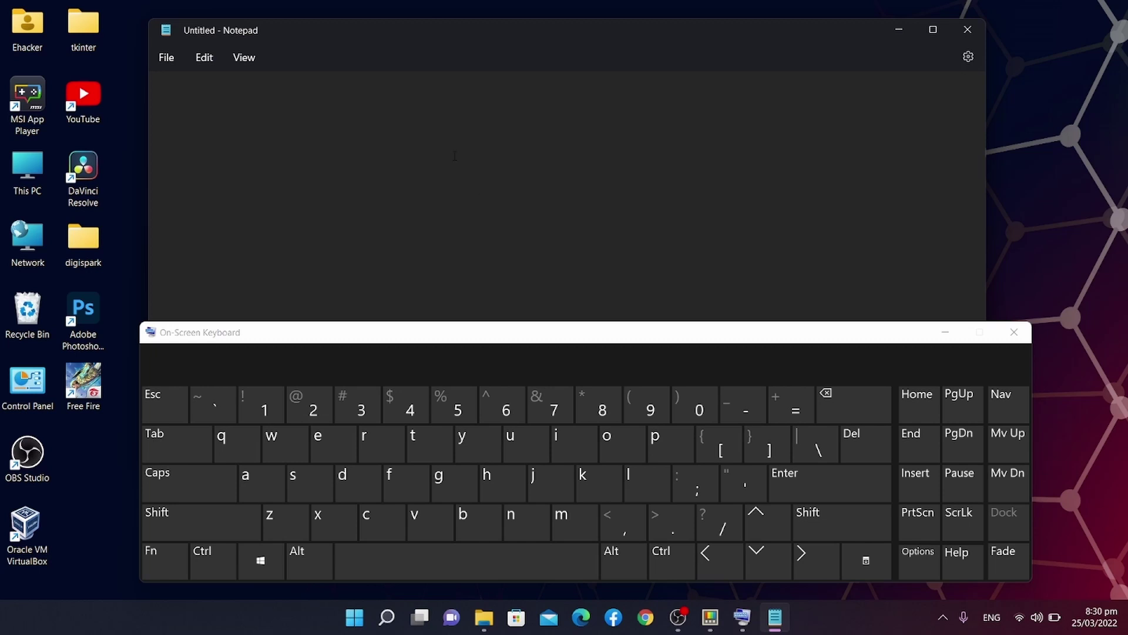
{"action": "type", "text": "abdulahad"}
Delete characters with the on-screen 1 key, clear the text, and minimize the keyboard.
{"action": "key", "text": "Left"}
{"action": "key", "text": "Left"}
{"action": "key", "text": "Left"}
{"action": "key", "text": "Left"}
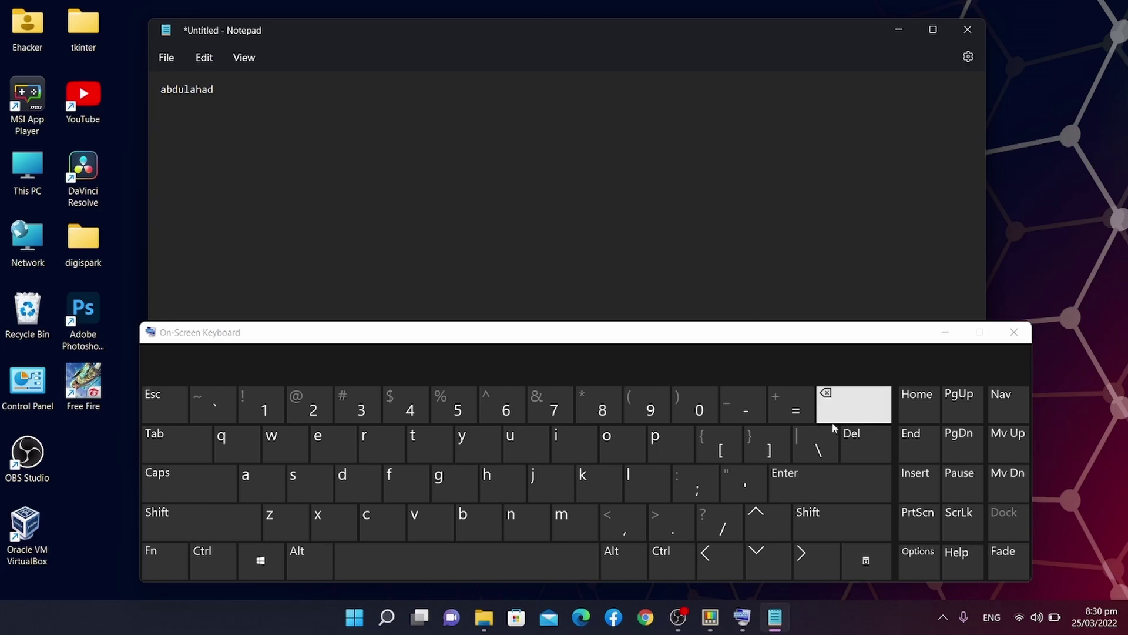
{"action": "left_click", "coordinate": [859, 445]}
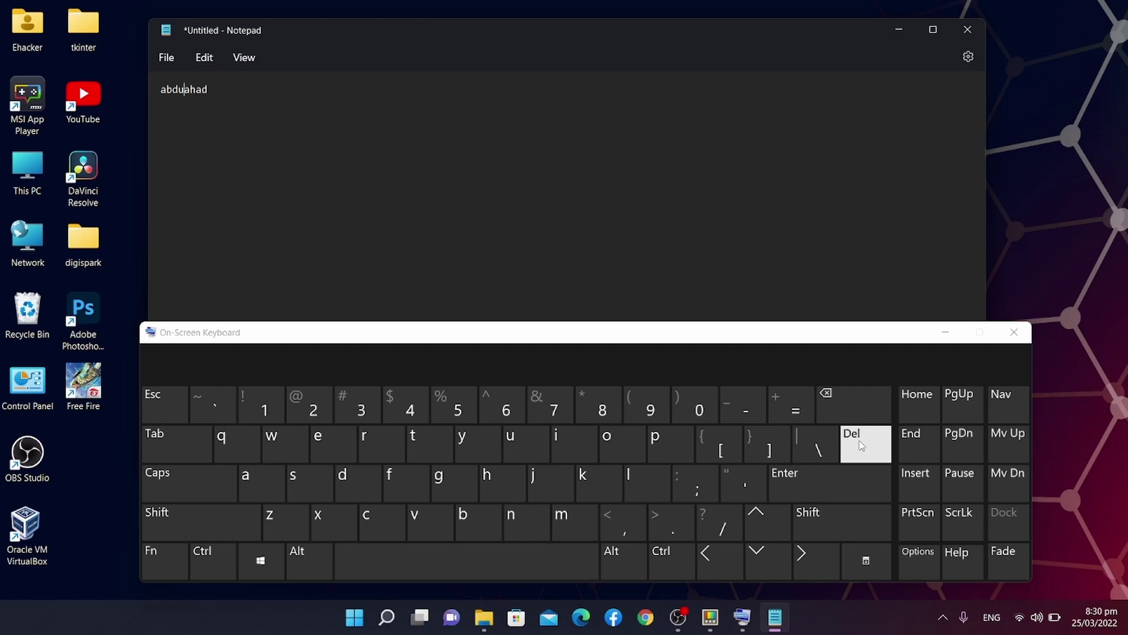
{"action": "left_click", "coordinate": [273, 404]}
{"action": "left_click", "coordinate": [273, 404]}
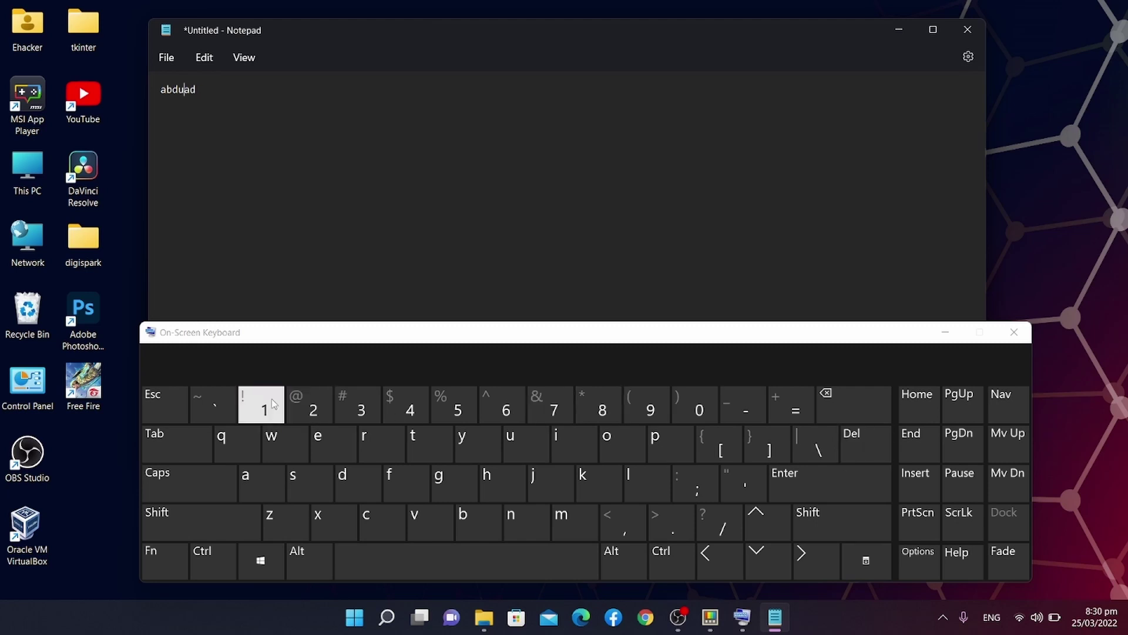
{"action": "left_click", "coordinate": [272, 404]}
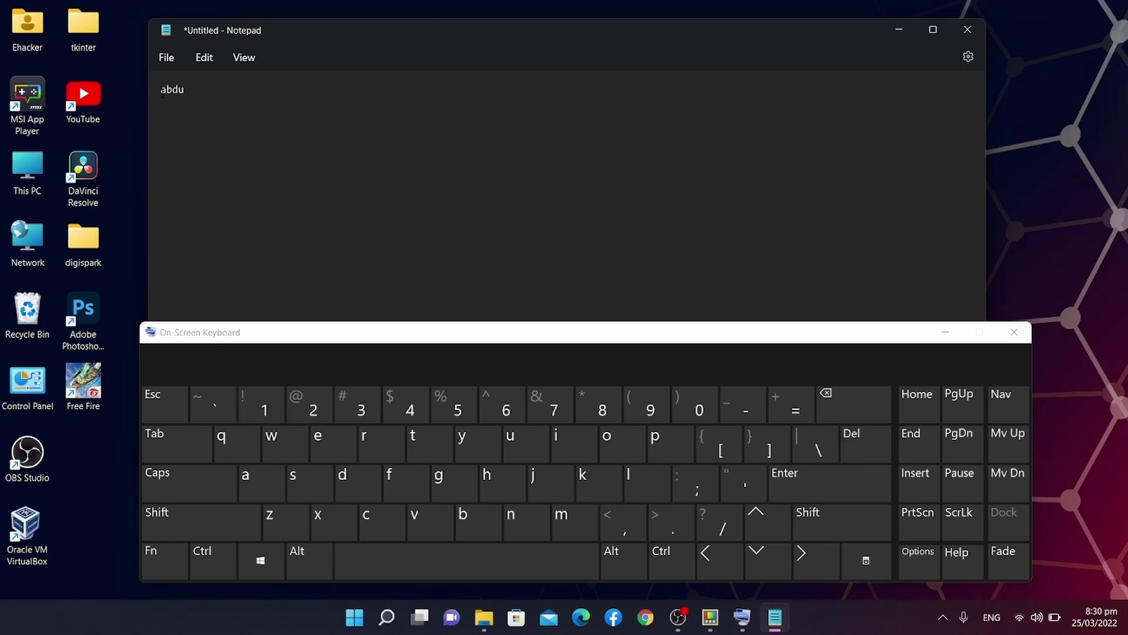
{"action": "key", "text": "BackSpace"}
{"action": "key", "text": "BackSpace"}
{"action": "key", "text": "BackSpace"}
{"action": "key", "text": "BackSpace"}
{"action": "left_click", "coordinate": [944, 335]}
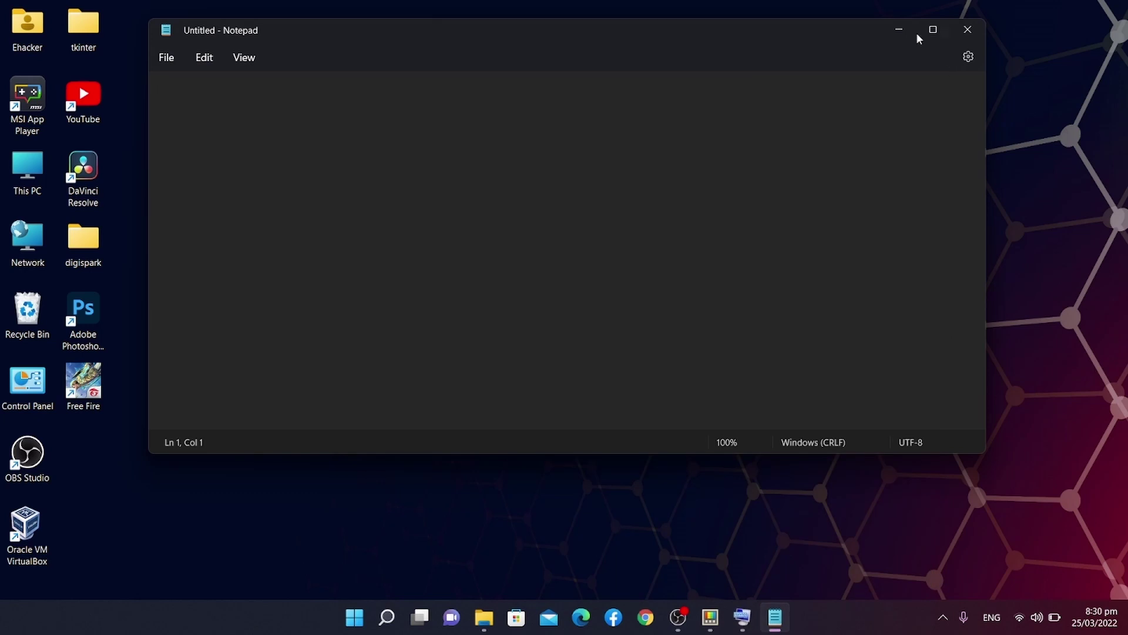
Close Notepad and add a new row in PowerToys' Remap shortcuts editor.
{"action": "left_click", "coordinate": [953, 30]}
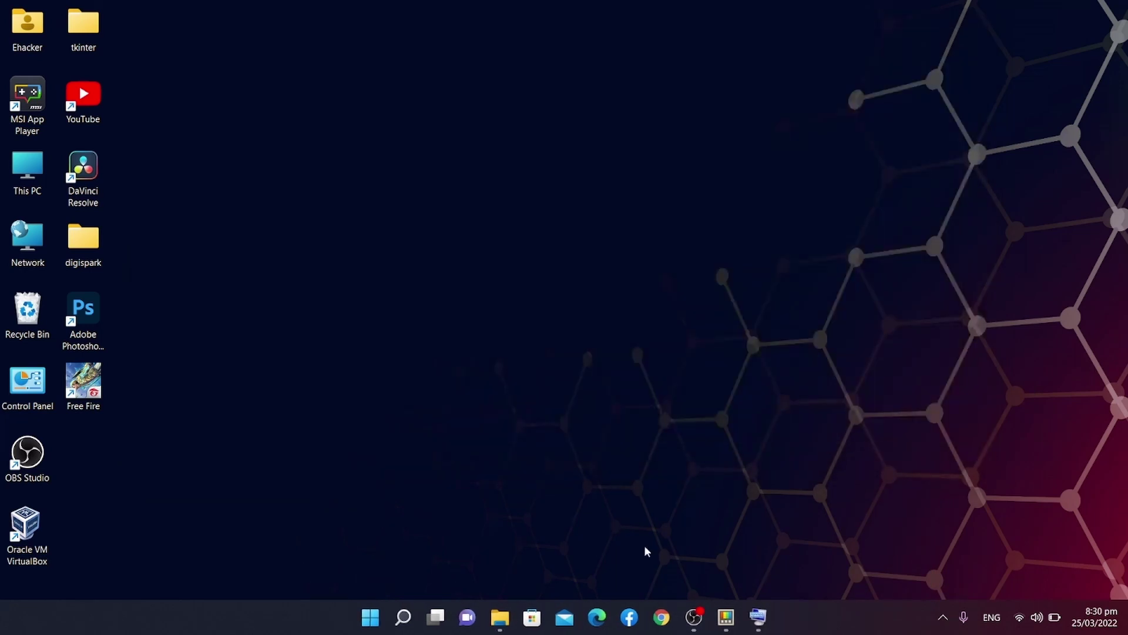
{"action": "left_click", "coordinate": [727, 617]}
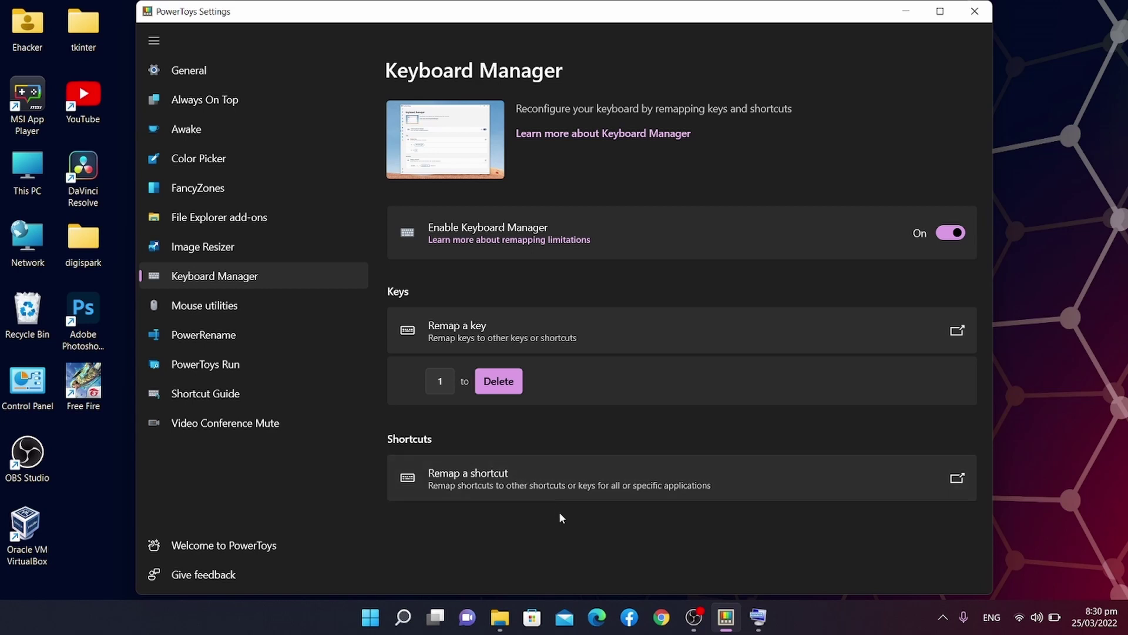
{"action": "left_click", "coordinate": [557, 488]}
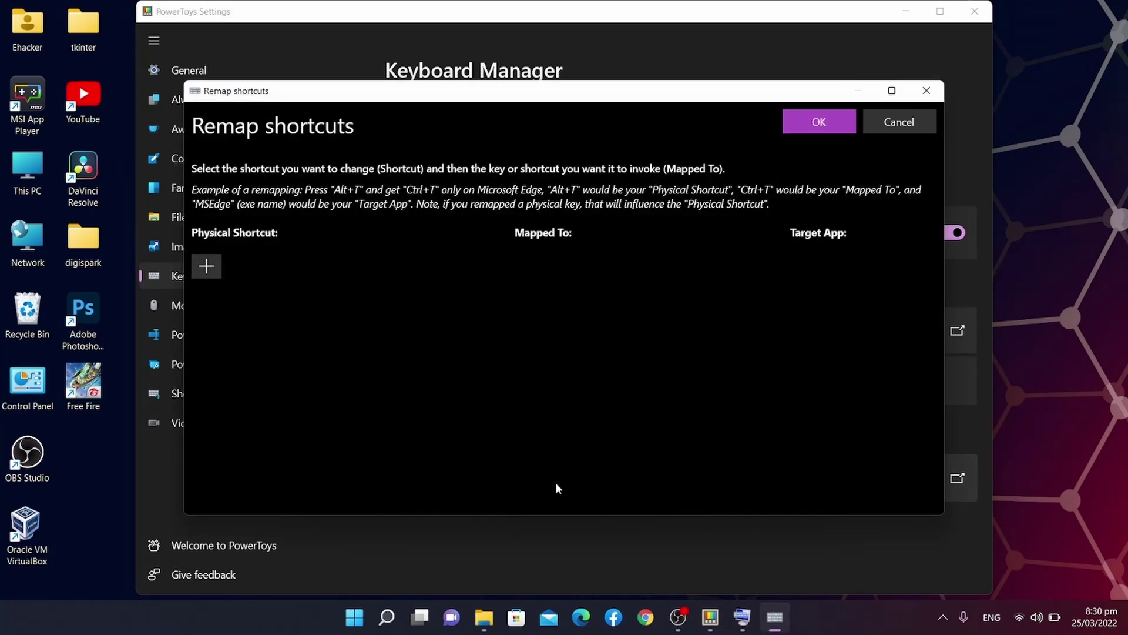
{"action": "left_click", "coordinate": [212, 261]}
Set the physical shortcut to Alt+K.
{"action": "left_click", "coordinate": [255, 301]}
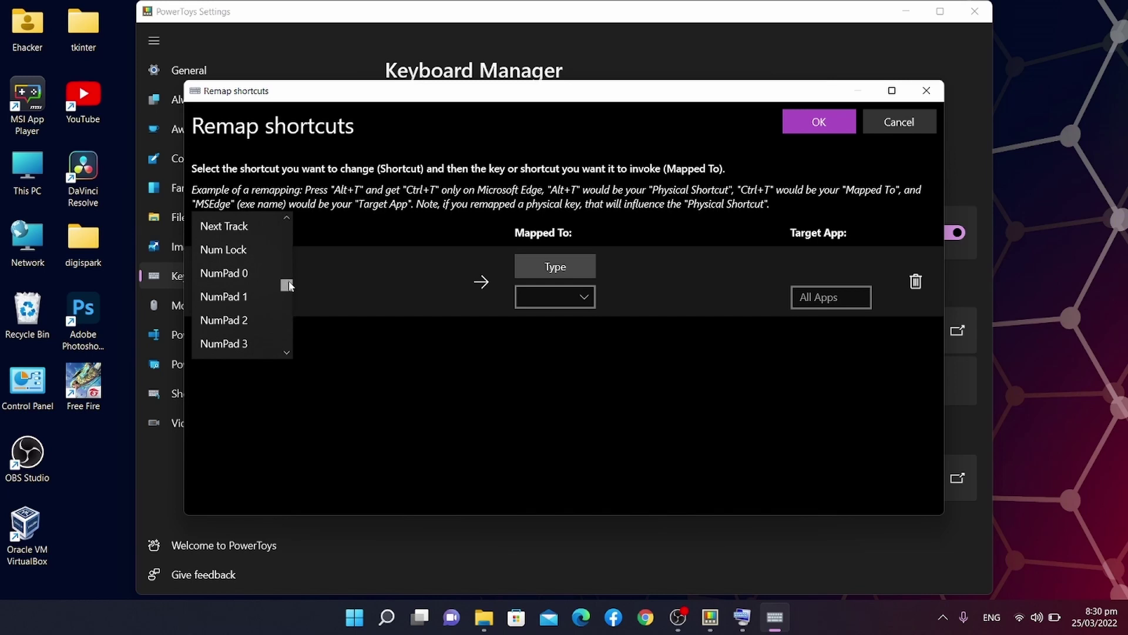
{"action": "left_click_drag", "start_coordinate": [287, 286], "coordinate": [290, 268]}
{"action": "scroll", "coordinate": [290, 267], "scroll_direction": "up", "scroll_amount": 5}
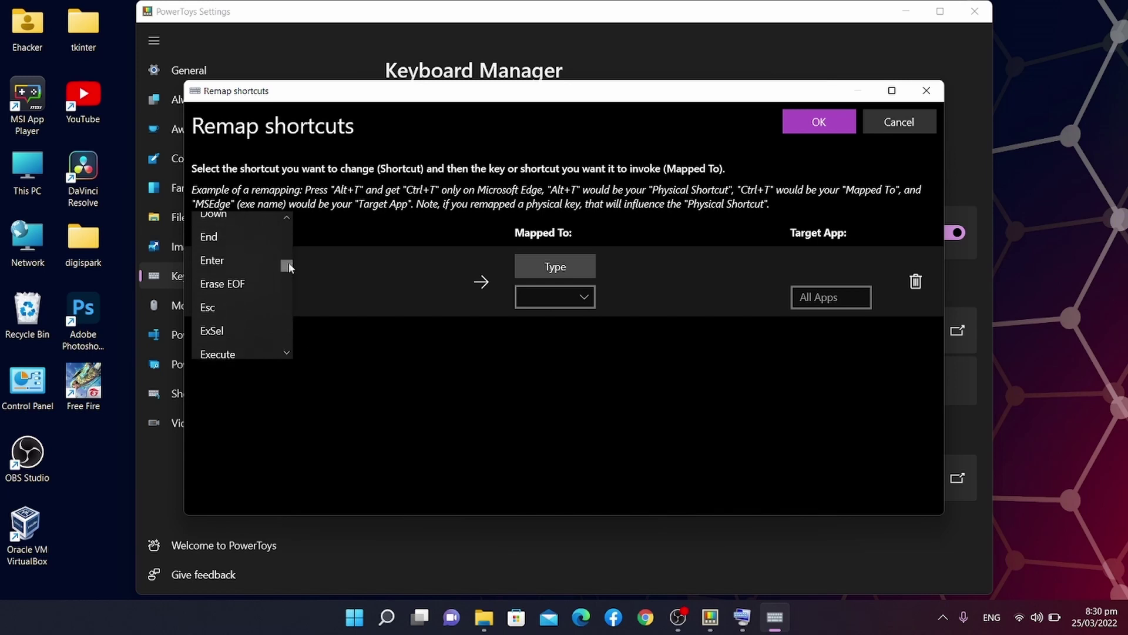
{"action": "scroll", "coordinate": [288, 263], "scroll_direction": "up", "scroll_amount": 5}
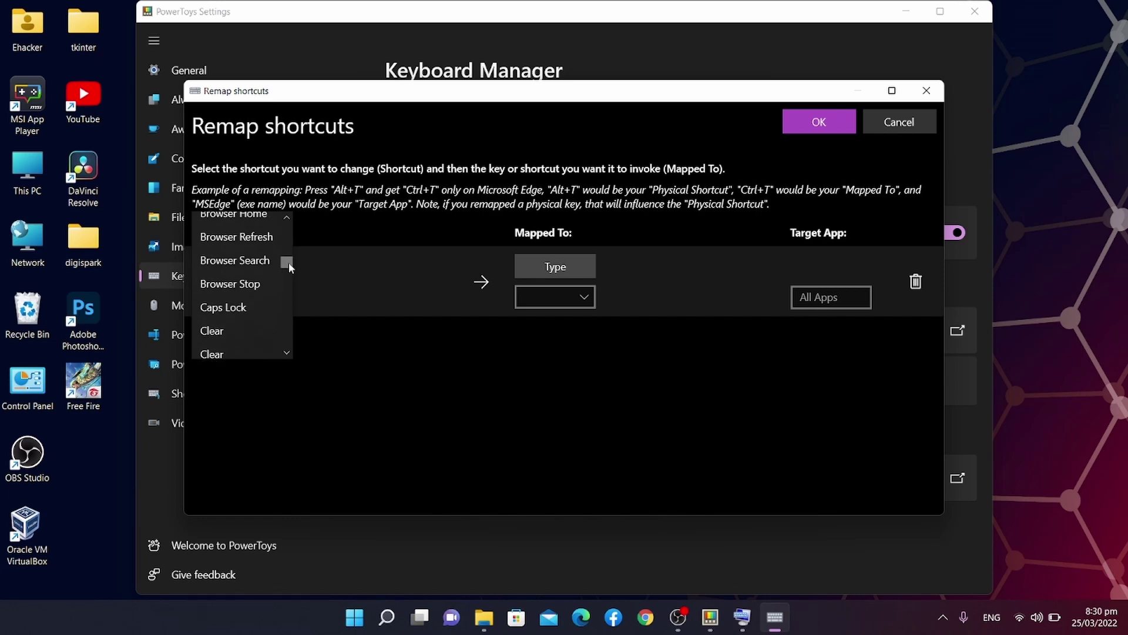
{"action": "scroll", "coordinate": [288, 262], "scroll_direction": "up", "scroll_amount": 2}
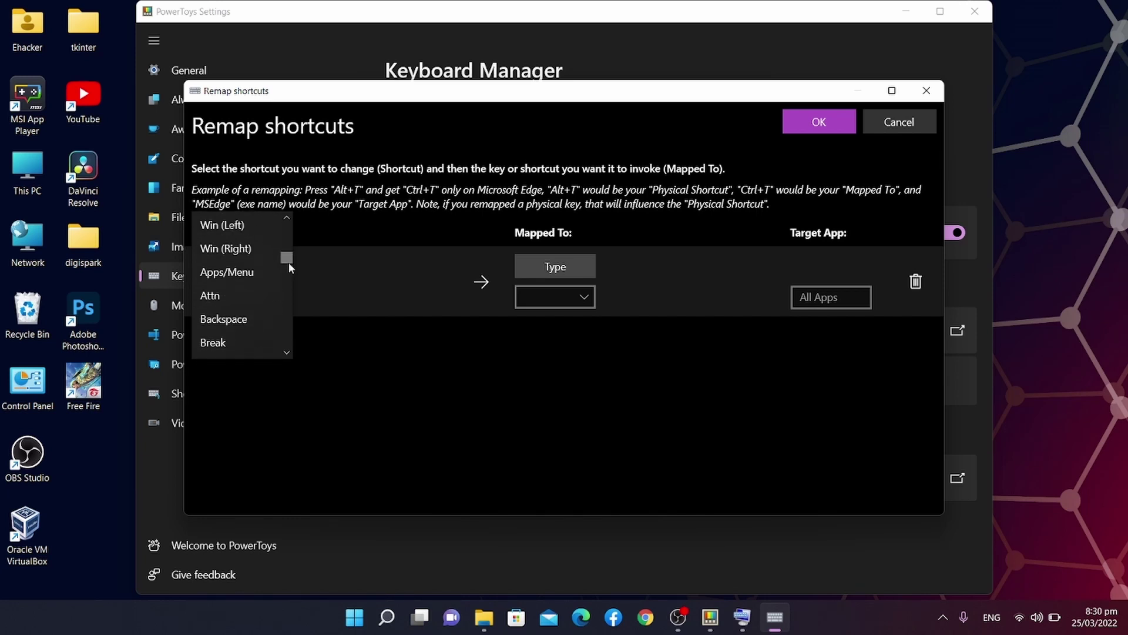
{"action": "scroll", "coordinate": [288, 262], "scroll_direction": "up", "scroll_amount": 4}
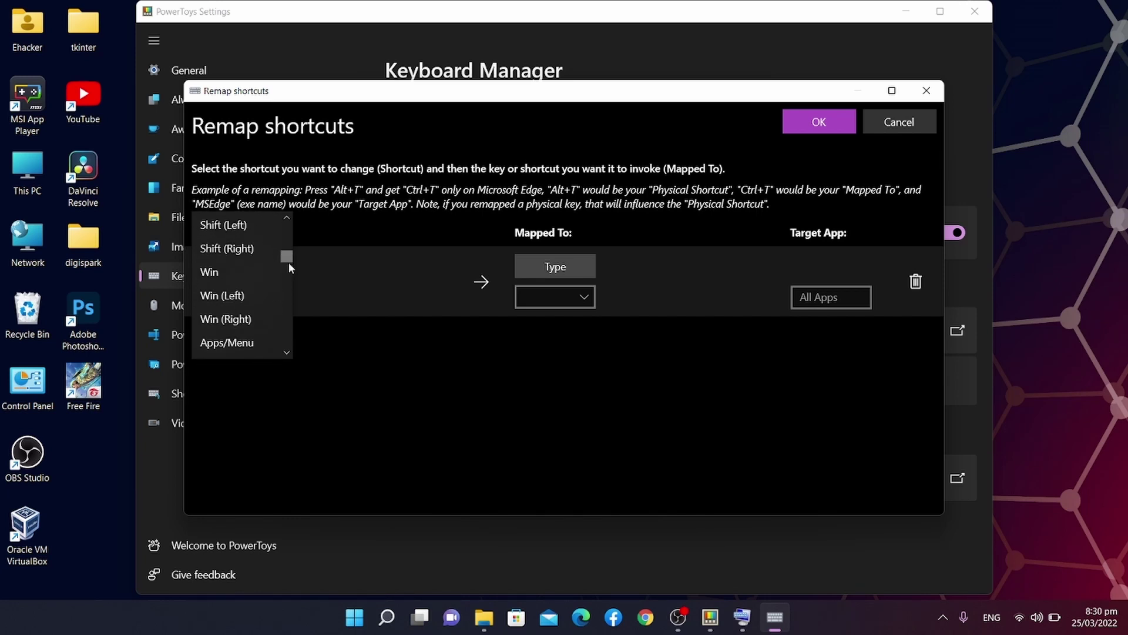
{"action": "scroll", "coordinate": [288, 262], "scroll_direction": "up", "scroll_amount": 5}
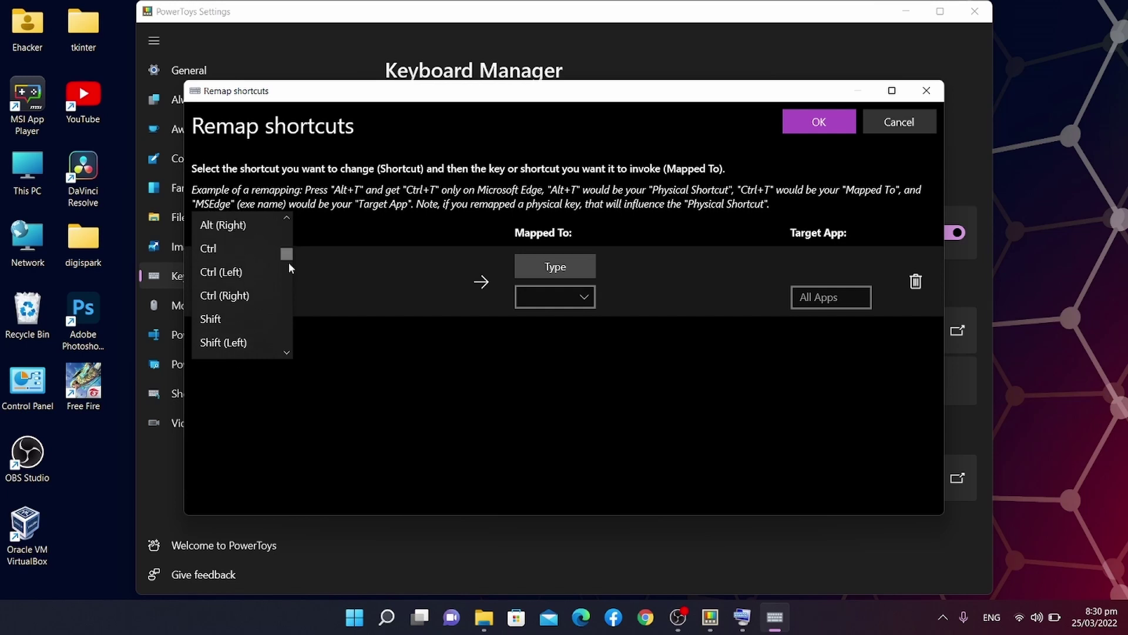
{"action": "scroll", "coordinate": [288, 262], "scroll_direction": "up", "scroll_amount": 1}
{"action": "left_click", "coordinate": [238, 223]}
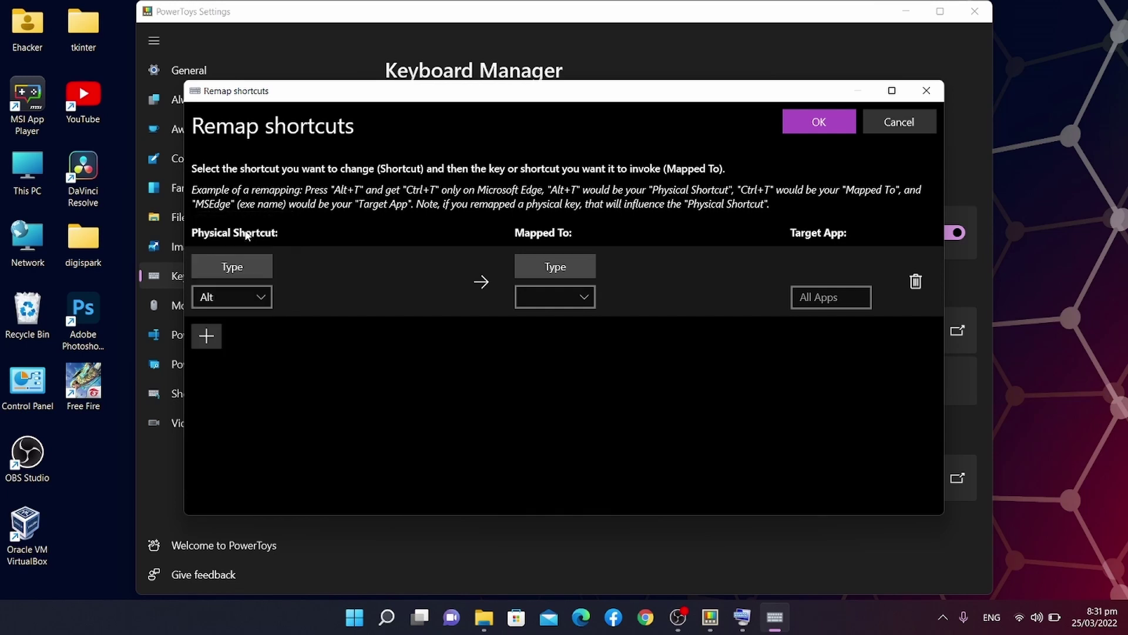
{"action": "left_click", "coordinate": [336, 301]}
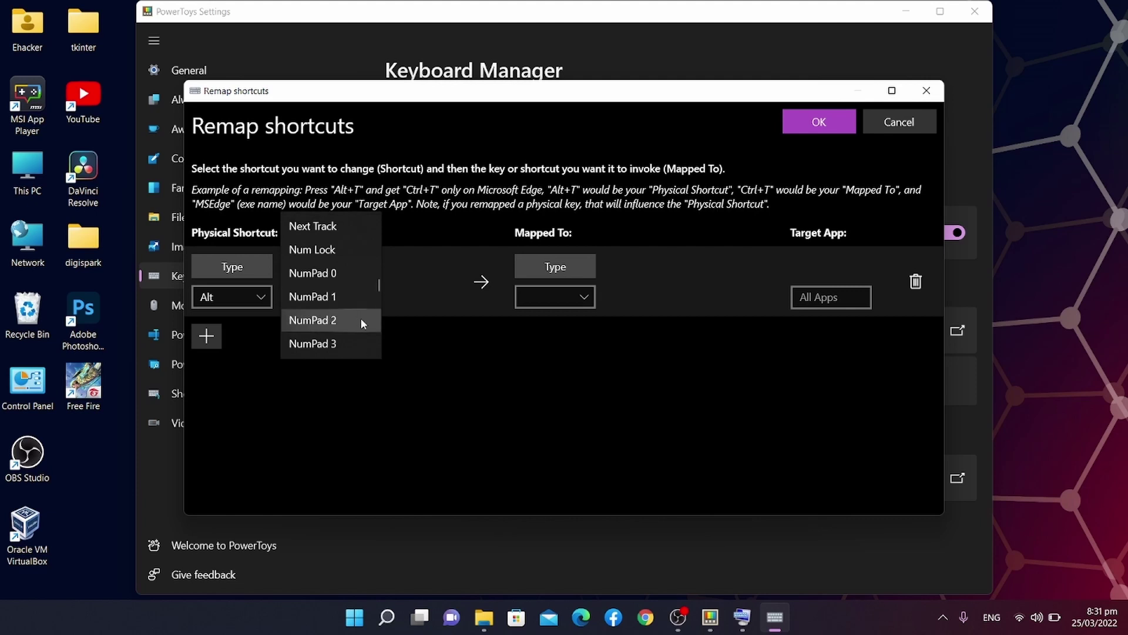
{"action": "key", "text": "Down"}
{"action": "key", "text": "Down"}
{"action": "key", "text": "Down"}
{"action": "key", "text": "Down"}
{"action": "key", "text": "Down"}
{"action": "key", "text": "Down"}
{"action": "key", "text": "Down"}
{"action": "key", "text": "Down"}
{"action": "key", "text": "Down"}
{"action": "key", "text": "Down"}
{"action": "key", "text": "Down"}
{"action": "key", "text": "Down"}
{"action": "key", "text": "Down"}
{"action": "key", "text": "Down"}
{"action": "key", "text": "Down"}
{"action": "key", "text": "Down"}
{"action": "key", "text": "Down"}
{"action": "key", "text": "Down"}
{"action": "key", "text": "Down"}
{"action": "key", "text": "Down"}
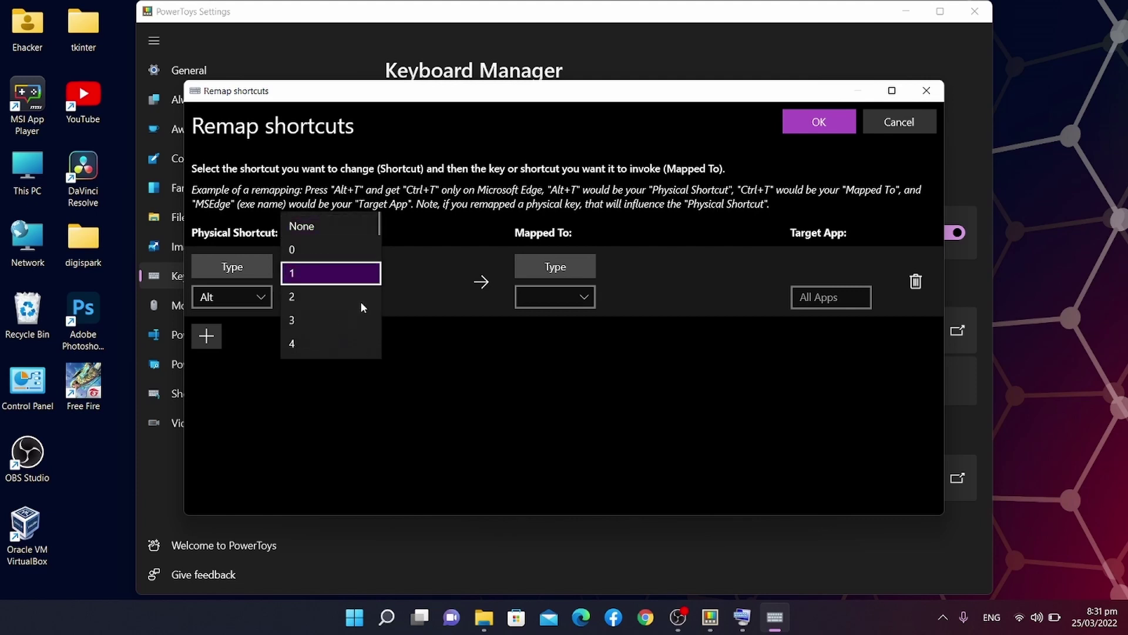
{"action": "key", "text": "Up"}
{"action": "key", "text": "Up"}
{"action": "key", "text": "Up"}
{"action": "key", "text": "Up"}
{"action": "key", "text": "Up"}
{"action": "key", "text": "Up"}
{"action": "key", "text": "Up"}
{"action": "key", "text": "Up"}
{"action": "key", "text": "Up"}
{"action": "key", "text": "Up"}
{"action": "key", "text": "Up"}
{"action": "key", "text": "Up"}
{"action": "key", "text": "Up"}
{"action": "key", "text": "Down"}
{"action": "key", "text": "Down"}
{"action": "key", "text": "Down"}
{"action": "key", "text": "Down"}
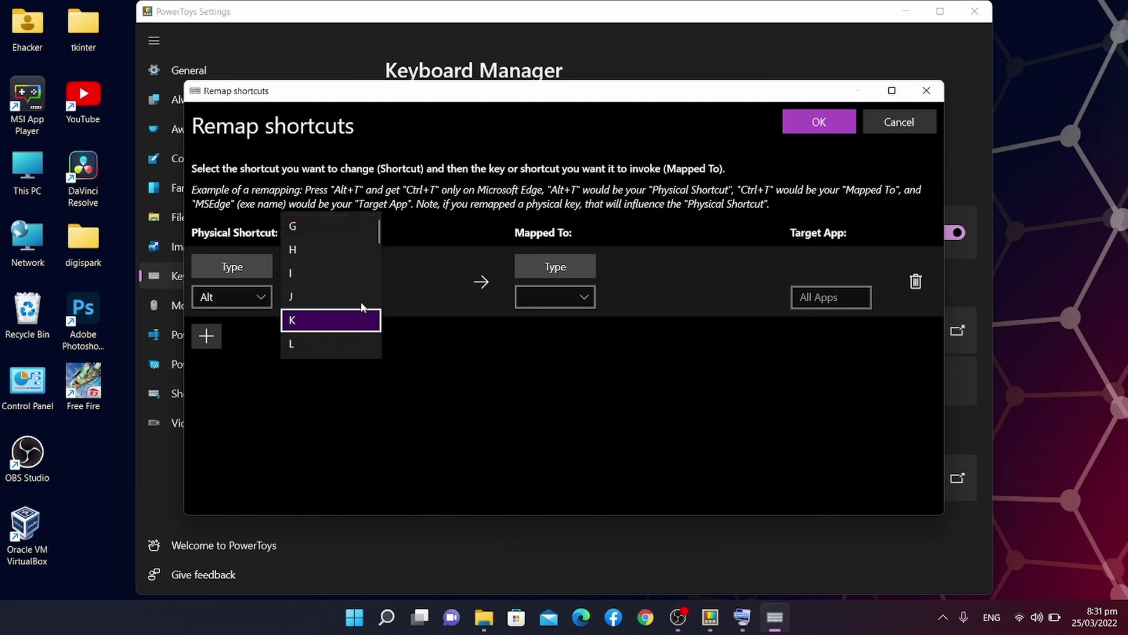
{"action": "key", "text": "Return"}
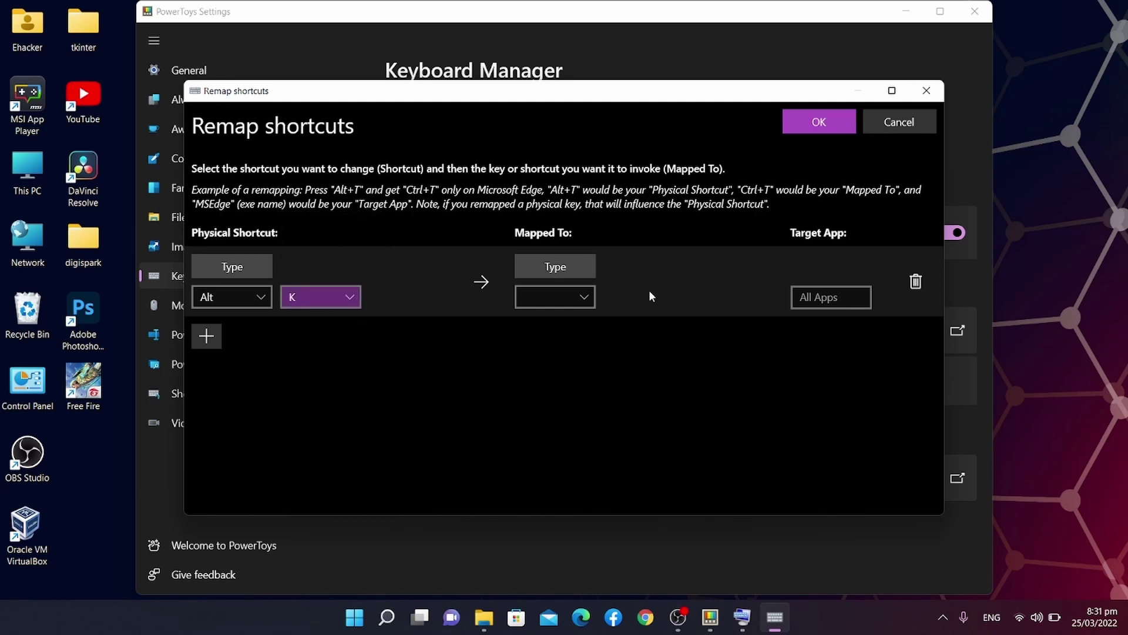
Map the shortcut to Ctrl+C and save the remap with OK.
{"action": "left_click", "coordinate": [560, 290]}
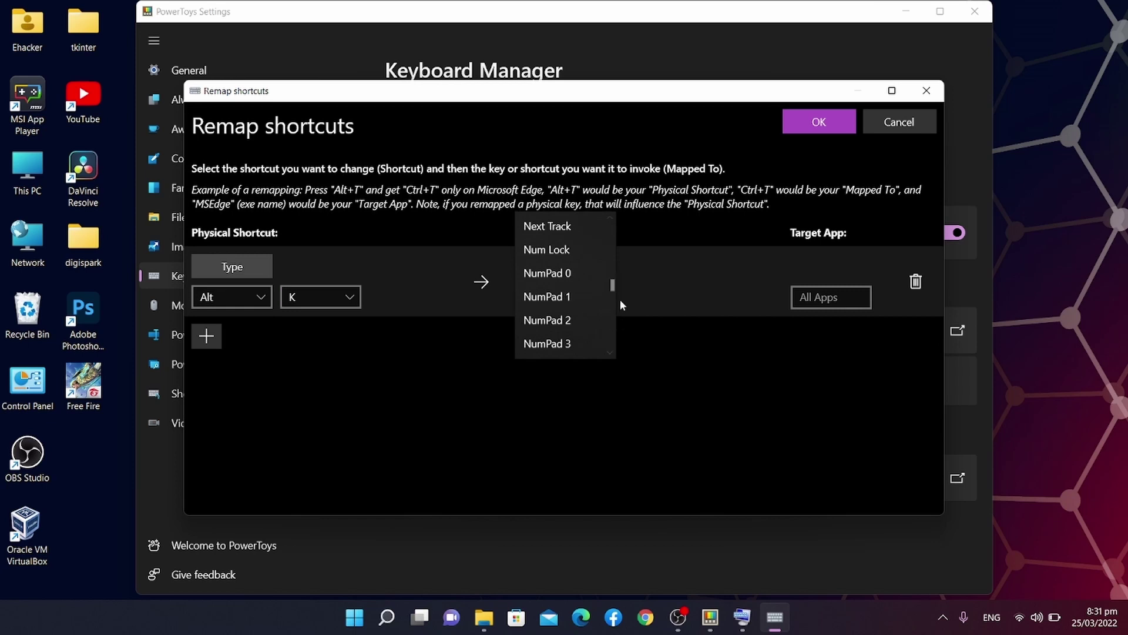
{"action": "left_click_drag", "start_coordinate": [613, 285], "coordinate": [612, 279]}
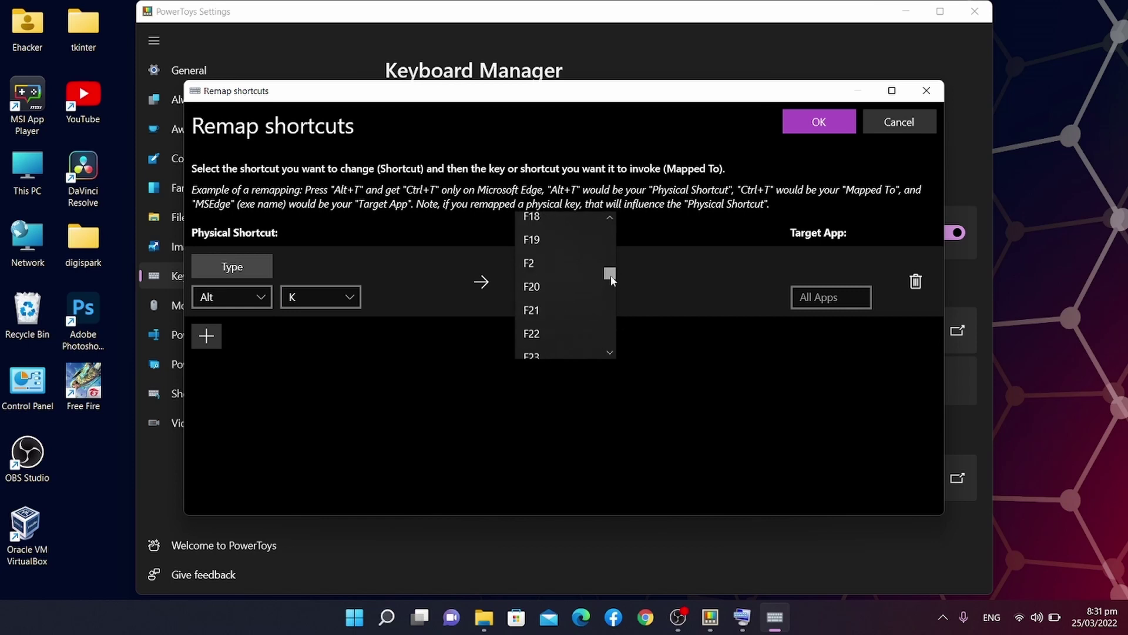
{"action": "key", "text": "Home"}
{"action": "key", "text": "Down"}
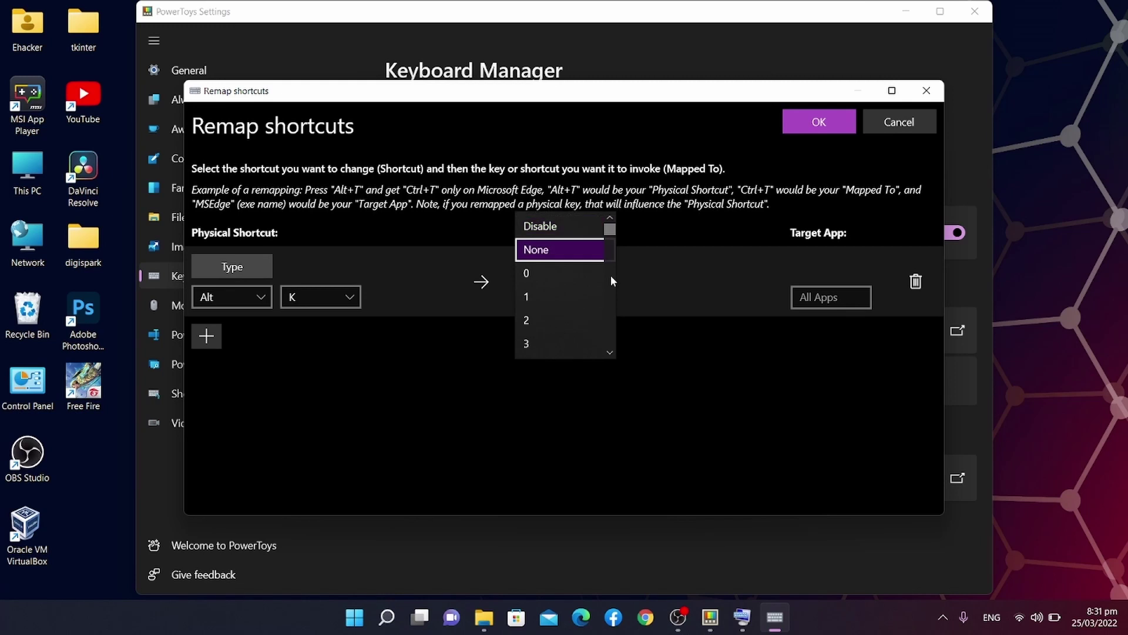
{"action": "key", "text": "b"}
{"action": "key", "text": "Down"}
{"action": "key", "text": "Down"}
{"action": "key", "text": "Down"}
{"action": "key", "text": "Down"}
{"action": "key", "text": "Down"}
{"action": "key", "text": "Down"}
{"action": "key", "text": "Down"}
{"action": "key", "text": "Down"}
{"action": "key", "text": "Down"}
{"action": "key", "text": "Down"}
{"action": "key", "text": "Down"}
{"action": "key", "text": "Down"}
{"action": "key", "text": "Down"}
{"action": "key", "text": "Down"}
{"action": "key", "text": "Down"}
{"action": "key", "text": "Down"}
{"action": "key", "text": "Down"}
{"action": "key", "text": "Down"}
{"action": "key", "text": "Down"}
{"action": "key", "text": "Down"}
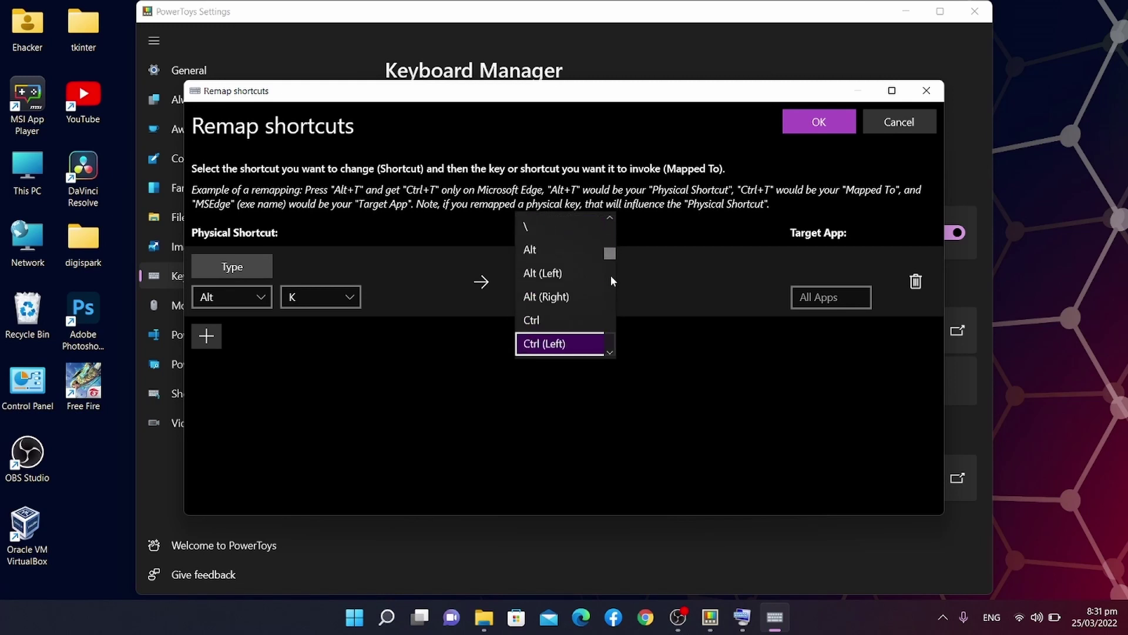
{"action": "key", "text": "Up"}
{"action": "key", "text": "Up"}
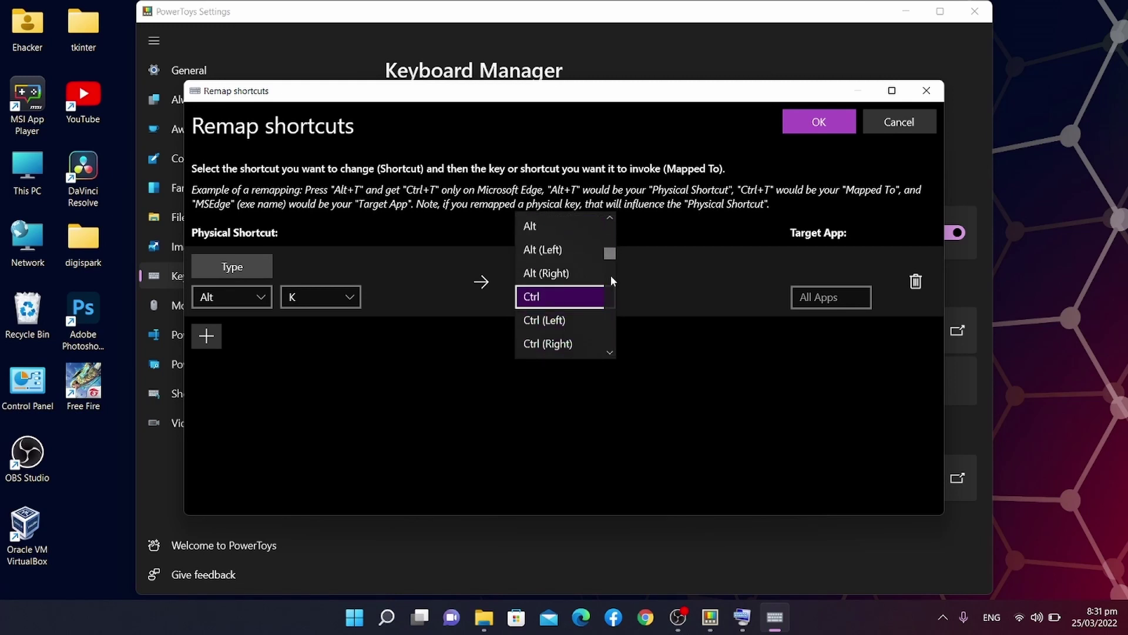
{"action": "key", "text": "Return"}
{"action": "left_click", "coordinate": [652, 298]}
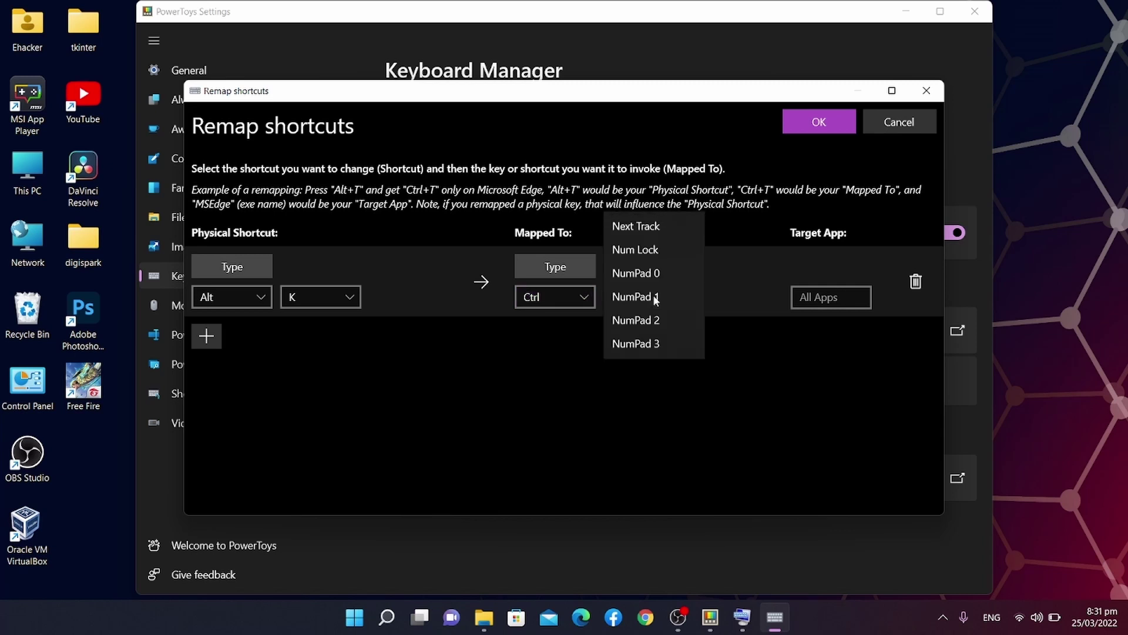
{"action": "key", "text": "Home"}
{"action": "key", "text": "5"}
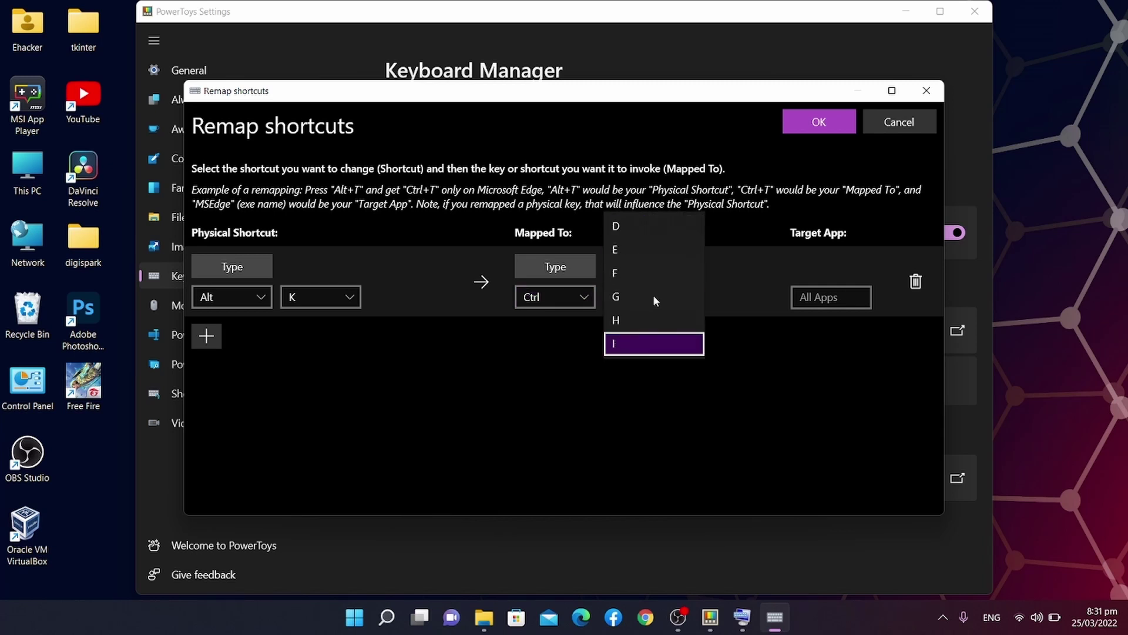
{"action": "key", "text": "c"}
{"action": "key", "text": "Up"}
{"action": "key", "text": "Down"}
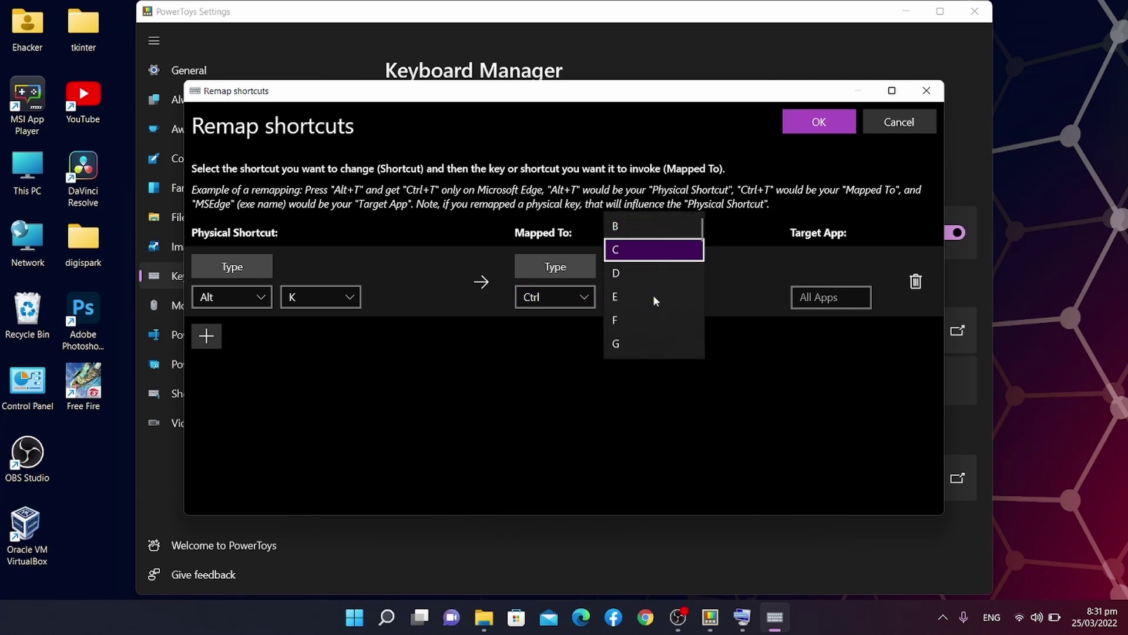
{"action": "key", "text": "Return"}
{"action": "left_click", "coordinate": [823, 122]}
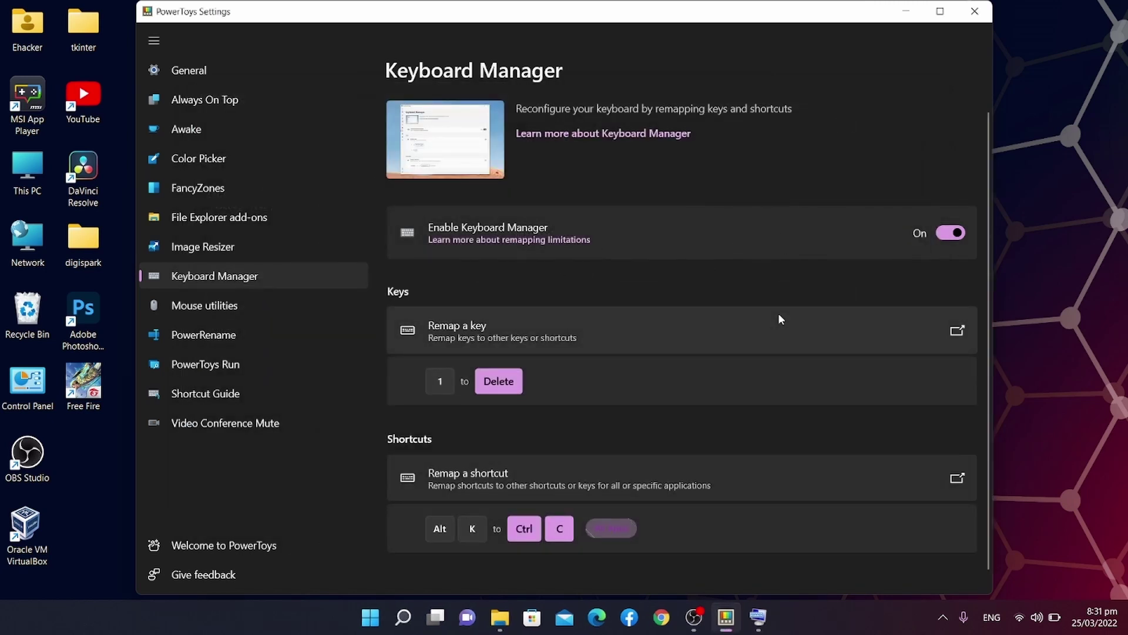
Minimize PowerToys and launch Notepad from the Run box.
{"action": "left_click", "coordinate": [906, 11]}
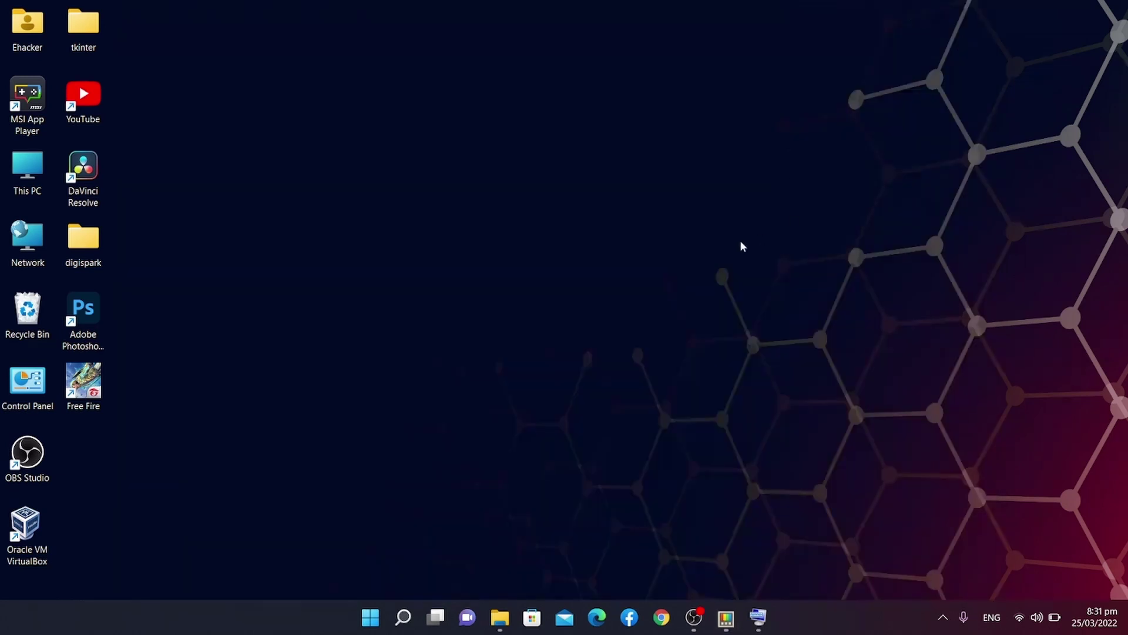
{"action": "key", "text": "super+r"}
{"action": "type", "text": "notpa"}
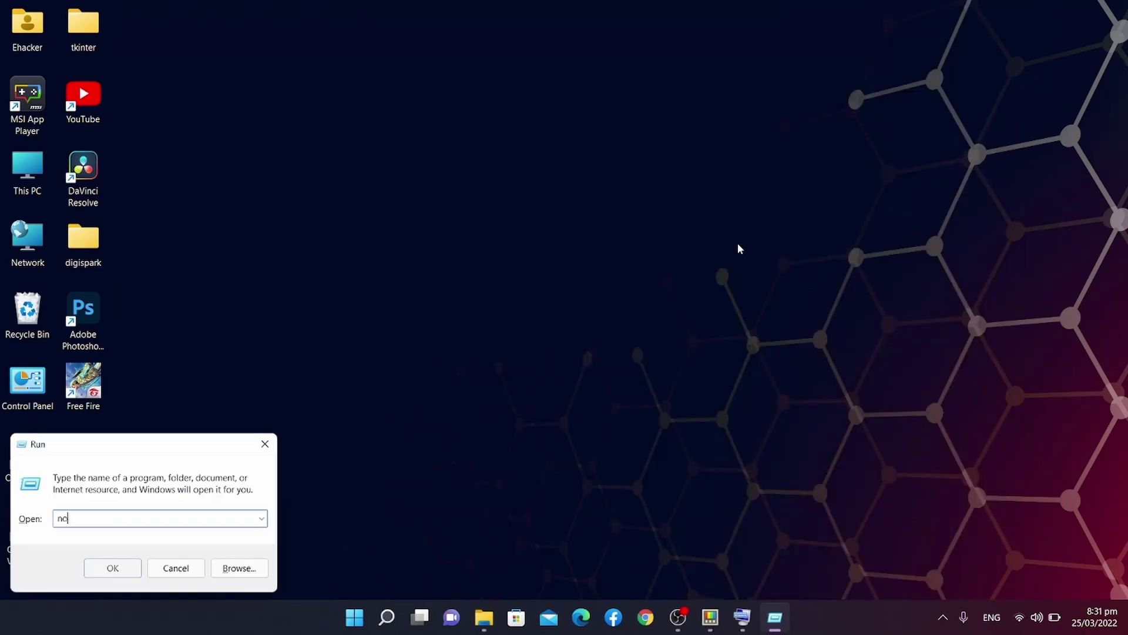
{"action": "key", "text": "BackSpace"}
{"action": "key", "text": "BackSpace"}
{"action": "type", "text": "epad"}
{"action": "key", "text": "Return"}
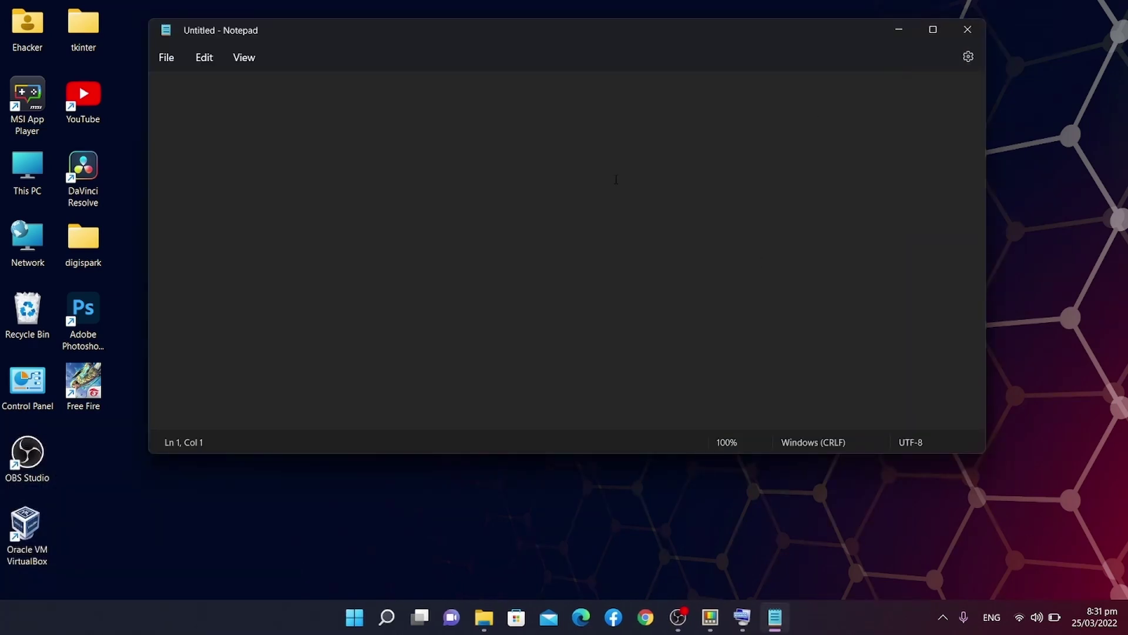
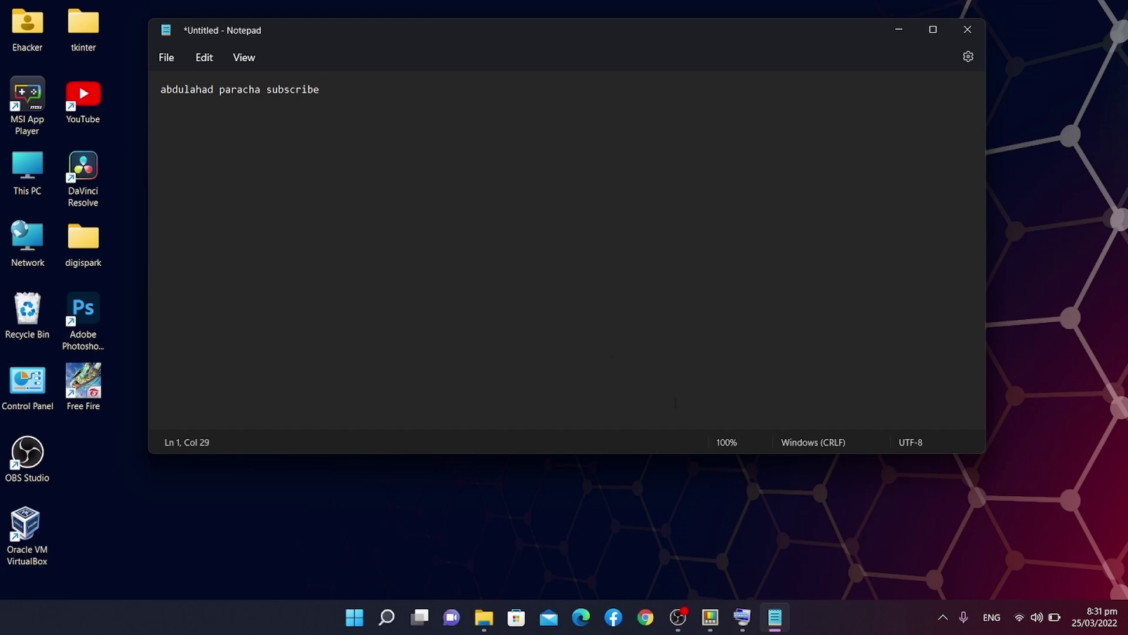
Bring up the On-Screen Keyboard, move it aside, and select the test line.
{"action": "left_click", "coordinate": [742, 617]}
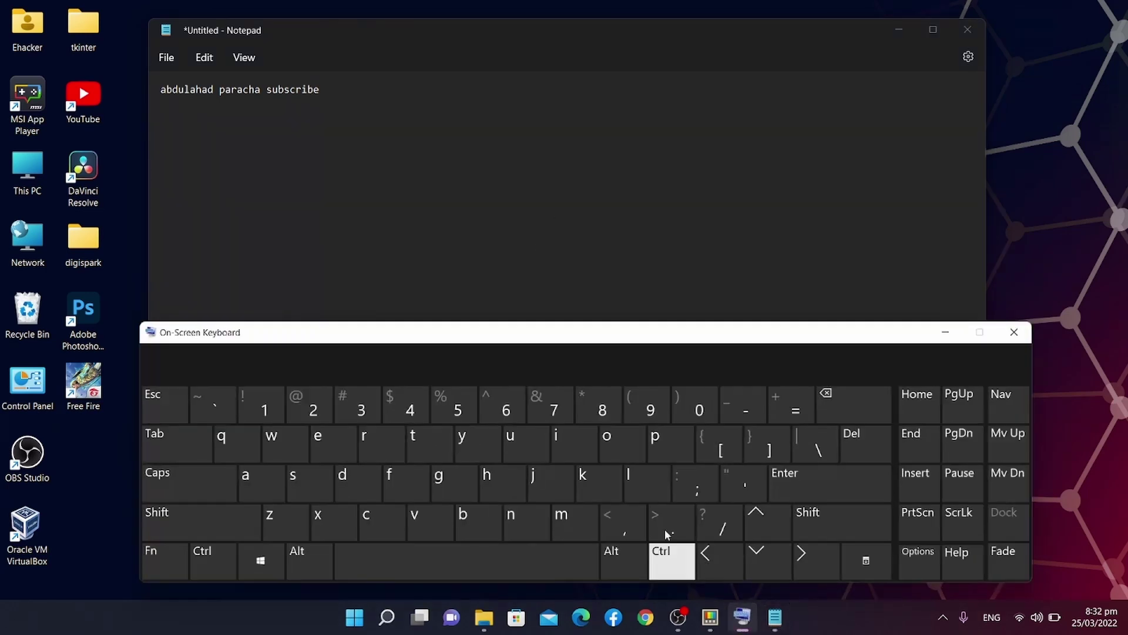
{"action": "left_click_drag", "start_coordinate": [608, 336], "coordinate": [522, 315]}
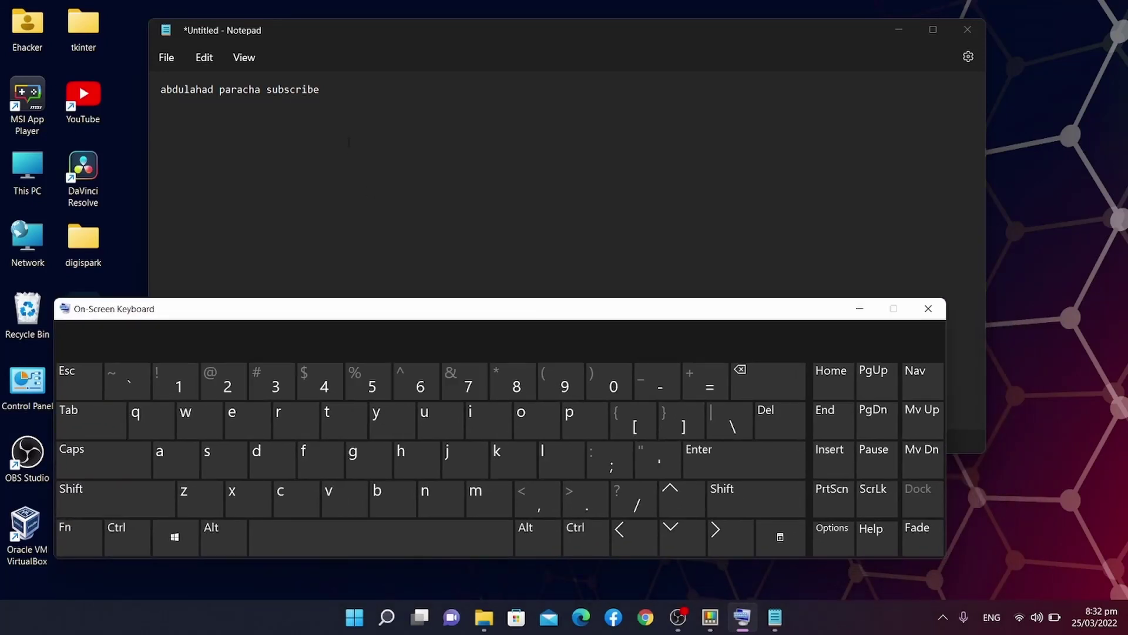
{"action": "left_click_drag", "start_coordinate": [326, 90], "coordinate": [161, 89]}
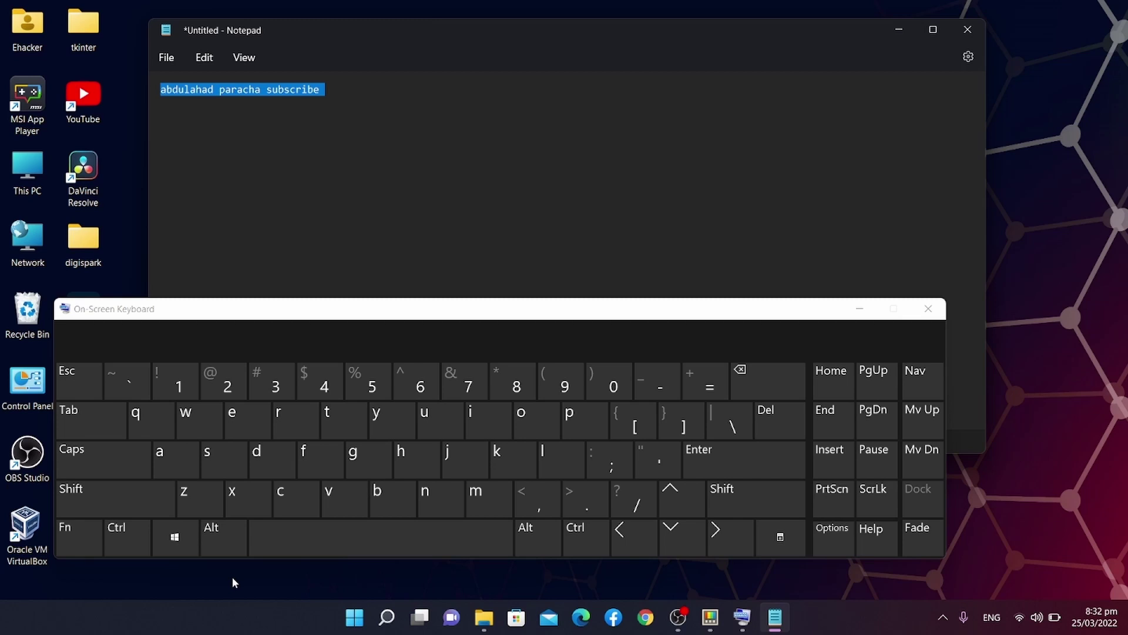
Try copying and pasting with Ctrl shortcuts, then undo and erase the stray edits.
{"action": "key", "text": "ctrl"}
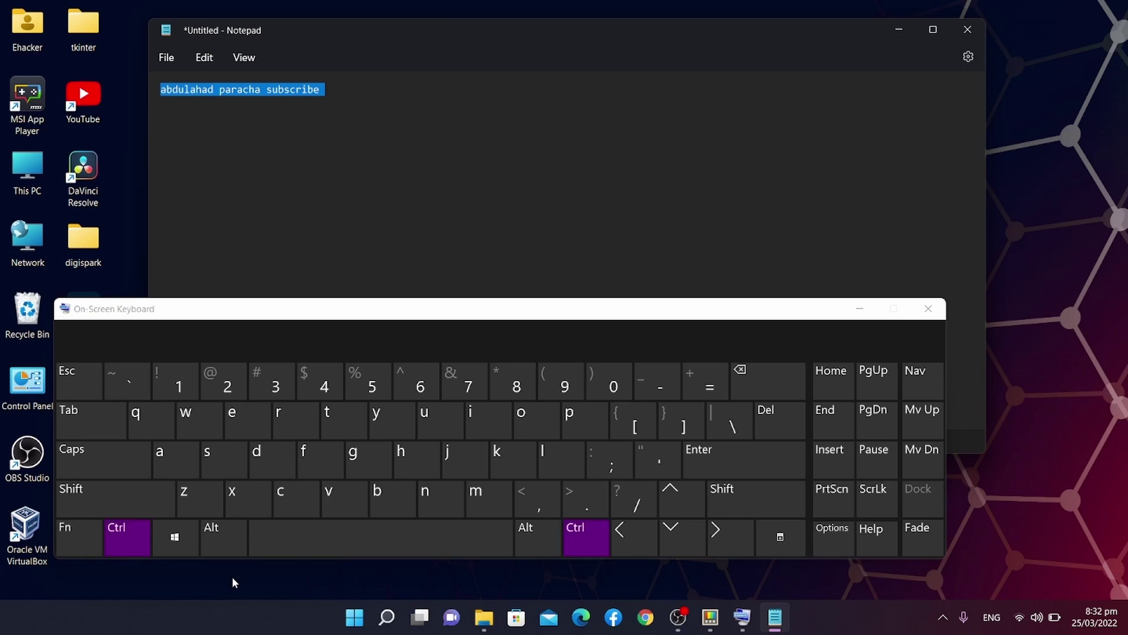
{"action": "key", "text": "ctrl+c"}
{"action": "left_click", "coordinate": [299, 134]}
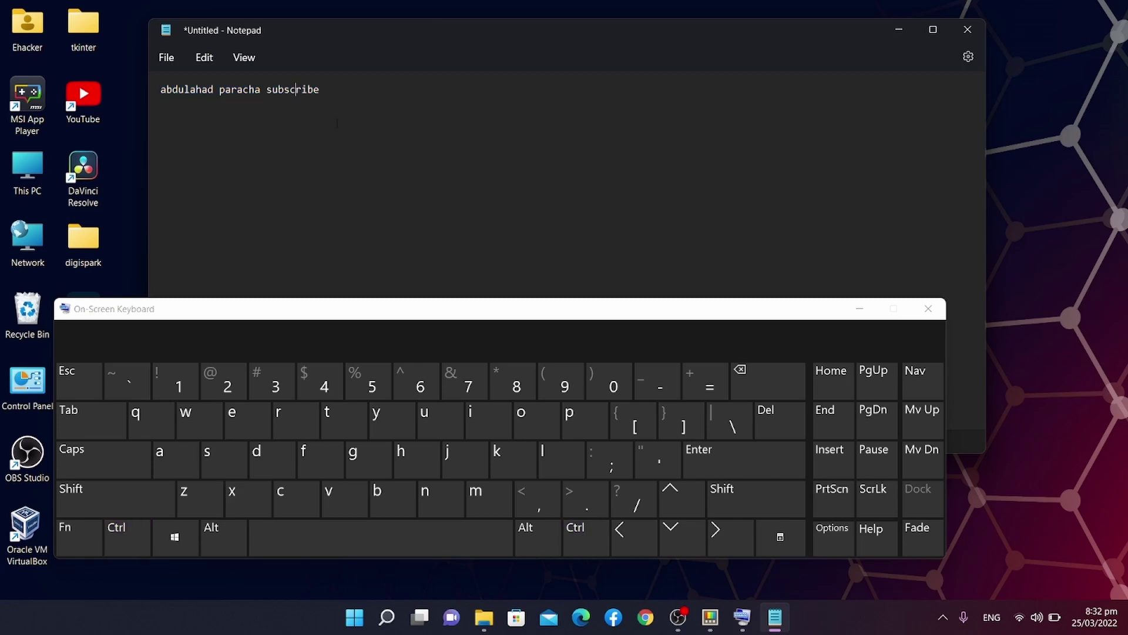
{"action": "key", "text": "Return"}
{"action": "key", "text": "Return"}
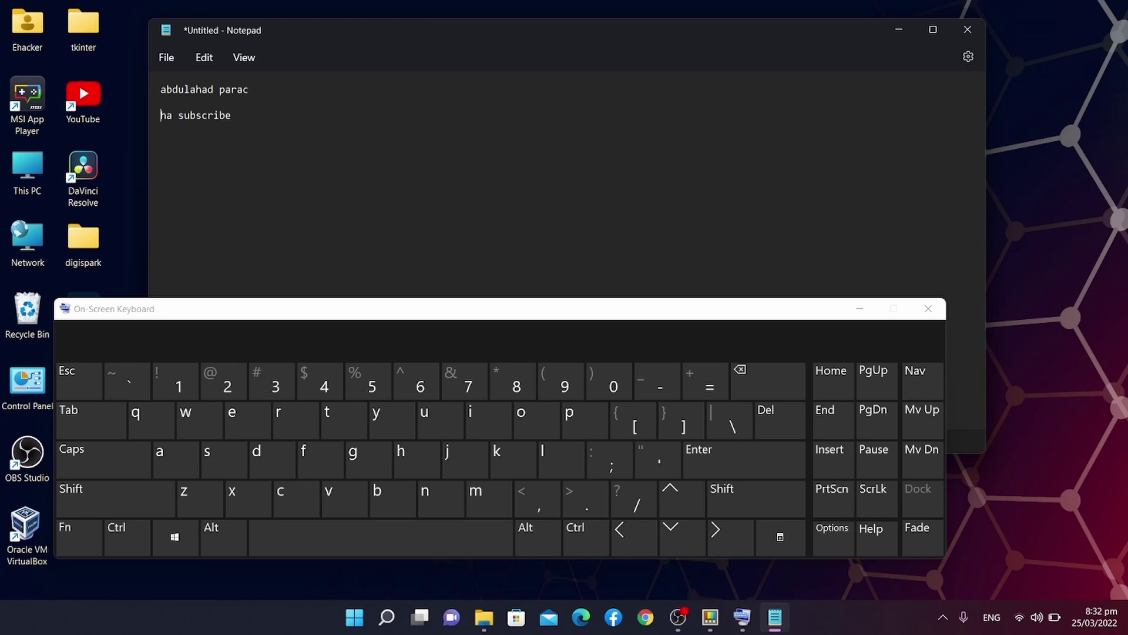
{"action": "type", "text": "\\\\\\"}
{"action": "key", "text": "ctrl+z"}
{"action": "key", "text": "ctrl+z"}
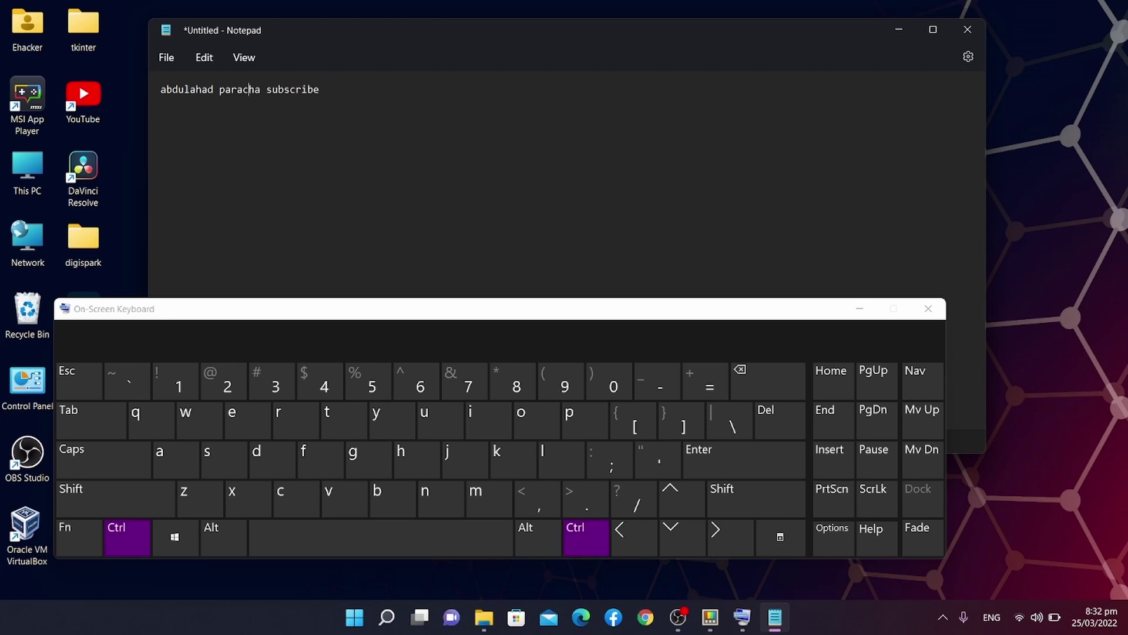
{"action": "key", "text": "ctrl"}
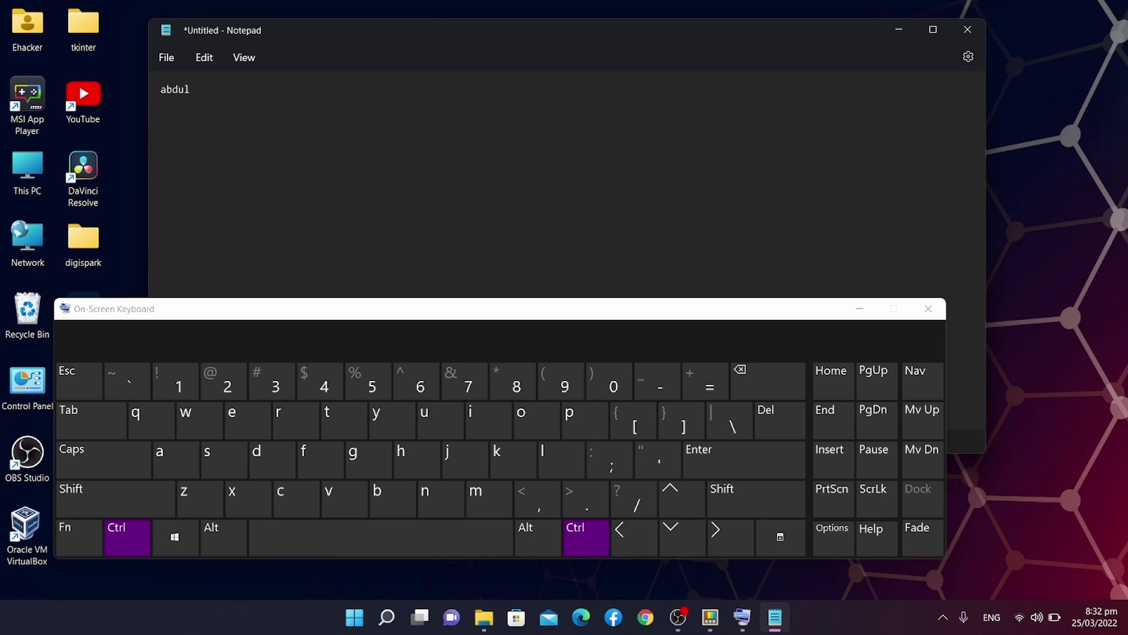
{"action": "key", "text": "ctrl+y"}
{"action": "key", "text": "ctrl+y"}
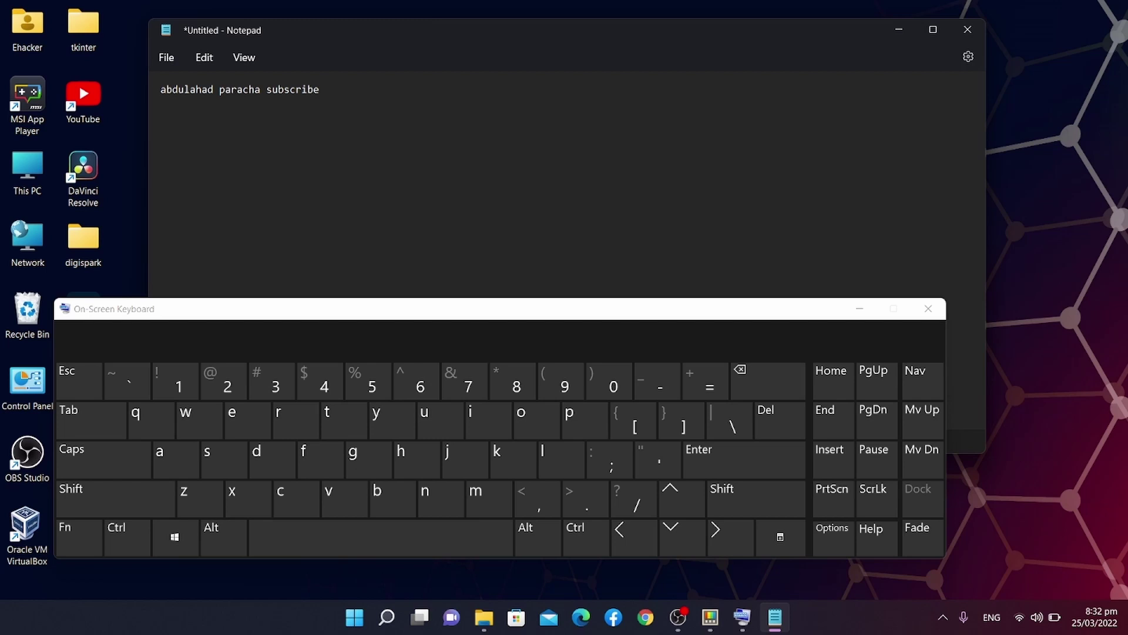
{"action": "key", "text": "ctrl+v"}
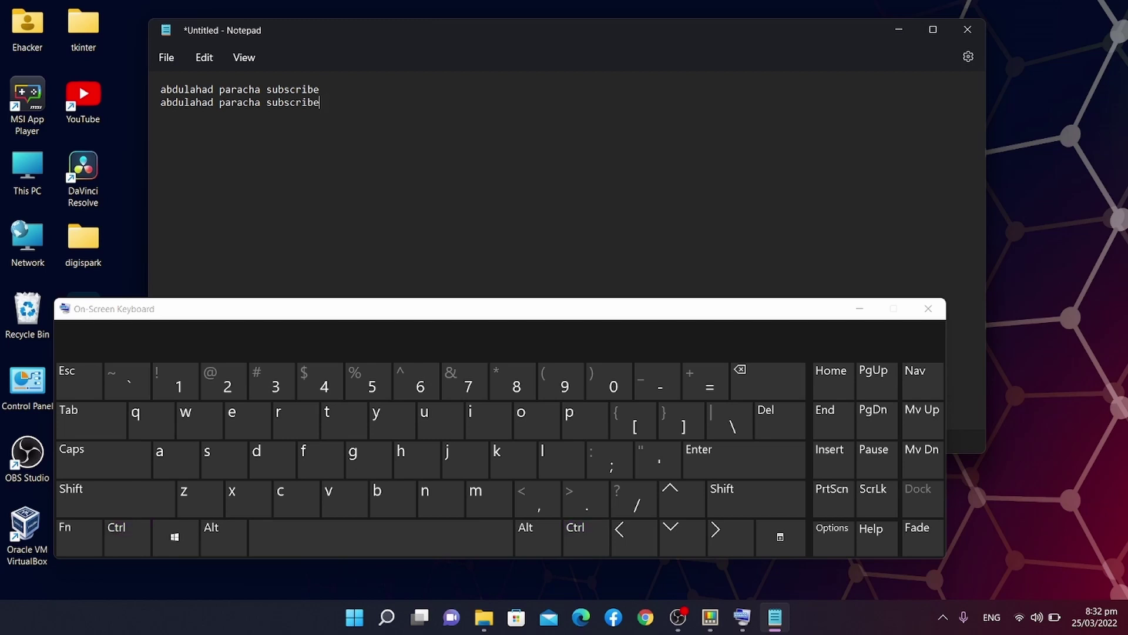
{"action": "key", "text": "BackSpace"}
{"action": "key", "text": "BackSpace"}
{"action": "key", "text": "BackSpace"}
{"action": "key", "text": "BackSpace"}
{"action": "key", "text": "BackSpace"}
{"action": "key", "text": "BackSpace"}
{"action": "key", "text": "BackSpace"}
{"action": "key", "text": "BackSpace"}
{"action": "key", "text": "BackSpace"}
{"action": "key", "text": "BackSpace"}
{"action": "key", "text": "BackSpace"}
{"action": "key", "text": "BackSpace"}
{"action": "key", "text": "BackSpace"}
{"action": "key", "text": "BackSpace"}
{"action": "key", "text": "BackSpace"}
{"action": "key", "text": "BackSpace"}
{"action": "key", "text": "BackSpace"}
{"action": "key", "text": "BackSpace"}
{"action": "key", "text": "BackSpace"}
{"action": "key", "text": "BackSpace"}
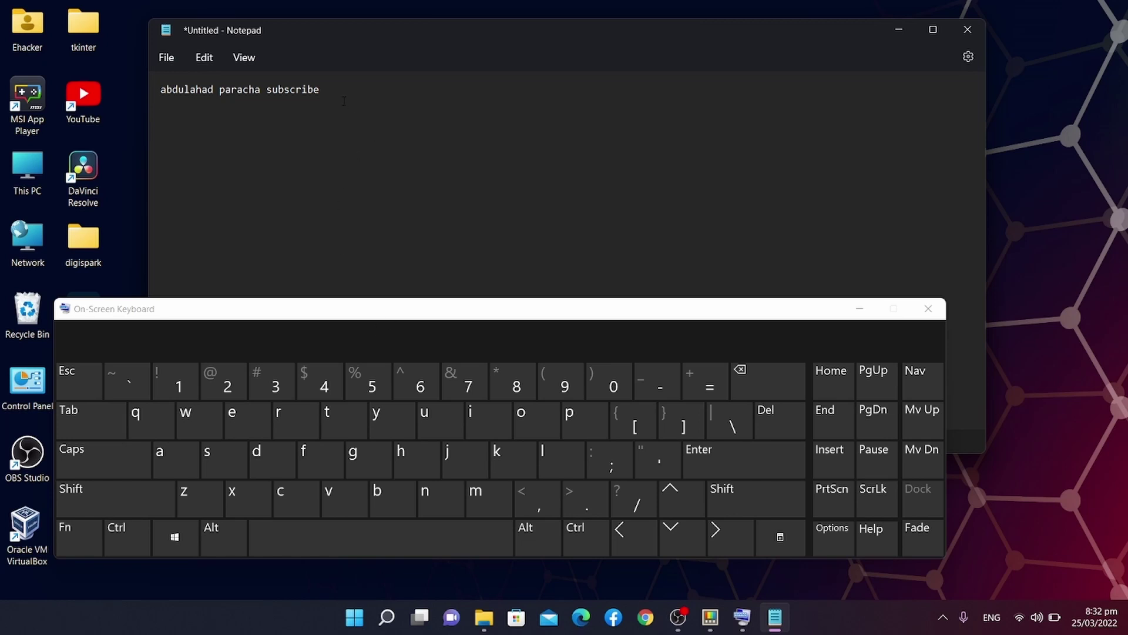
Copy the first line with the remapped Alt+K and paste it onto line 2.
{"action": "left_click_drag", "start_coordinate": [332, 92], "coordinate": [163, 89]}
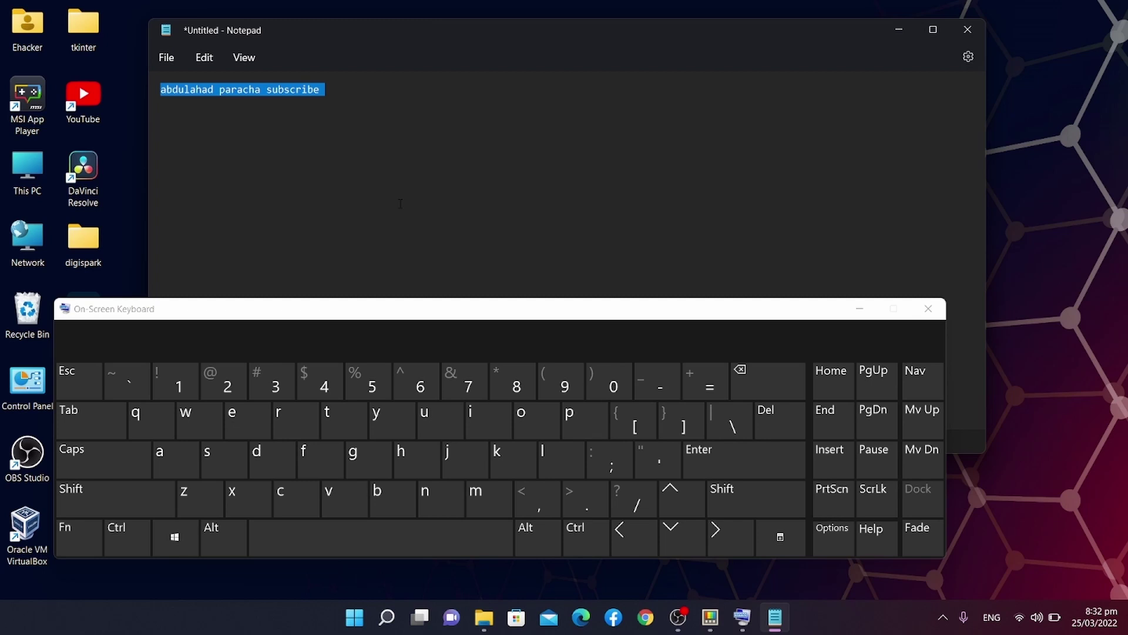
{"action": "key", "text": "alt"}
{"action": "left_click", "coordinate": [350, 109]}
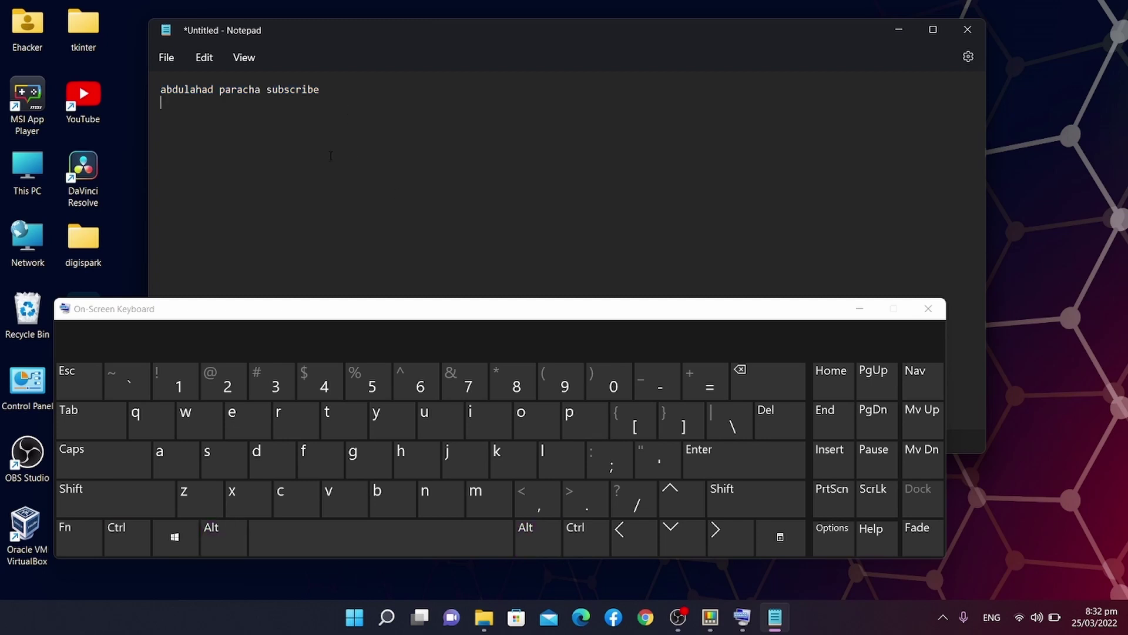
{"action": "key", "text": "ctrl+v"}
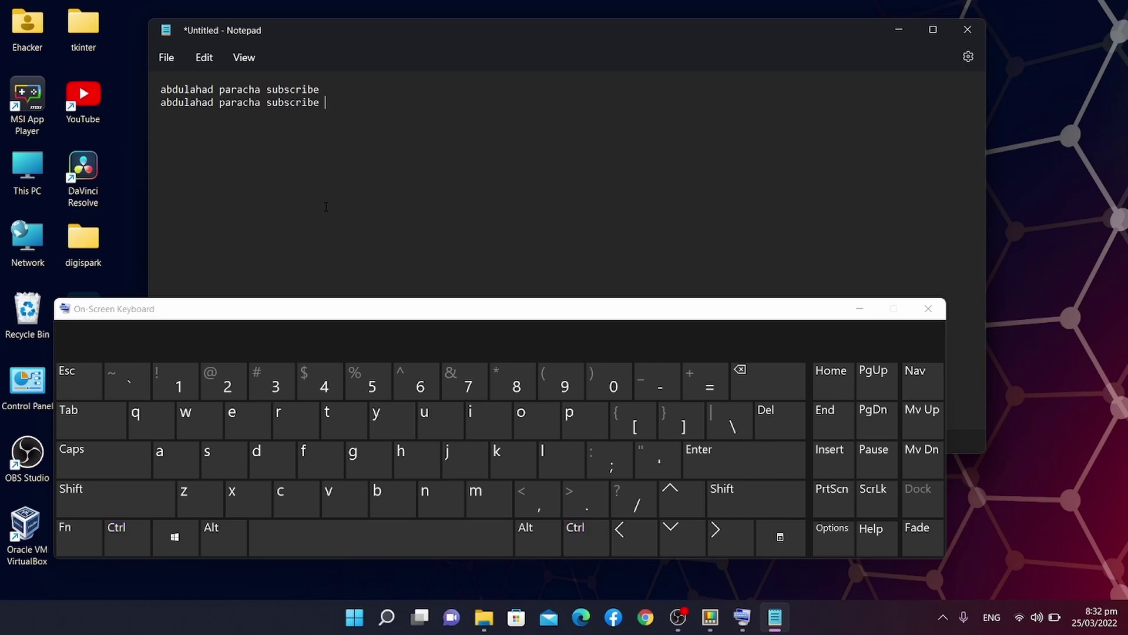
Close the On-Screen Keyboard and close Notepad without saving.
{"action": "left_click", "coordinate": [928, 309]}
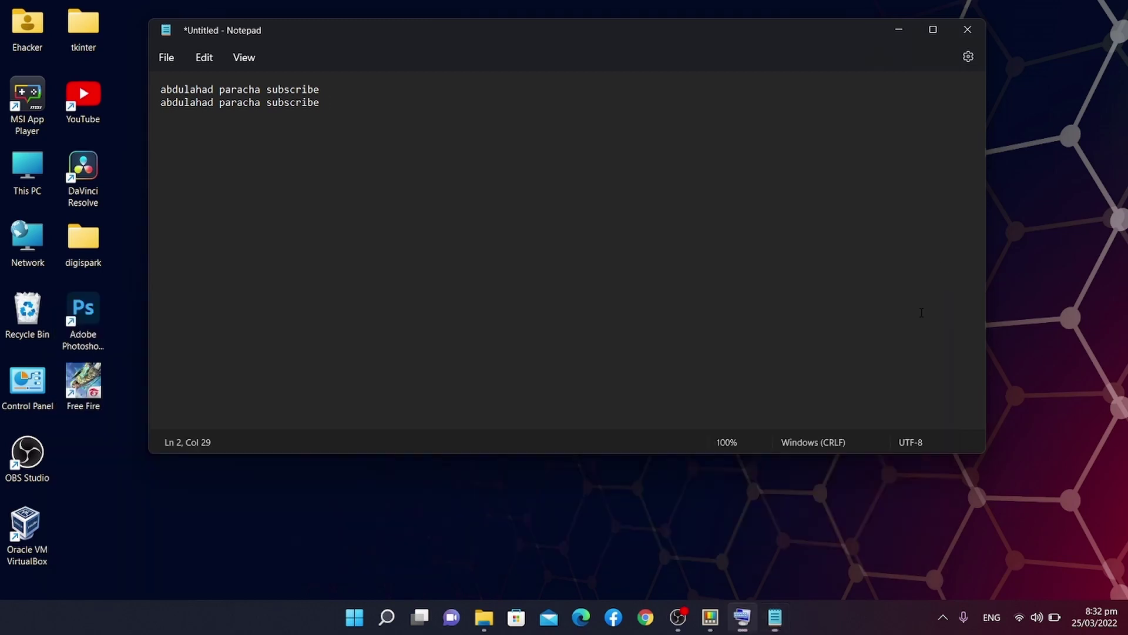
{"action": "left_click", "coordinate": [968, 30]}
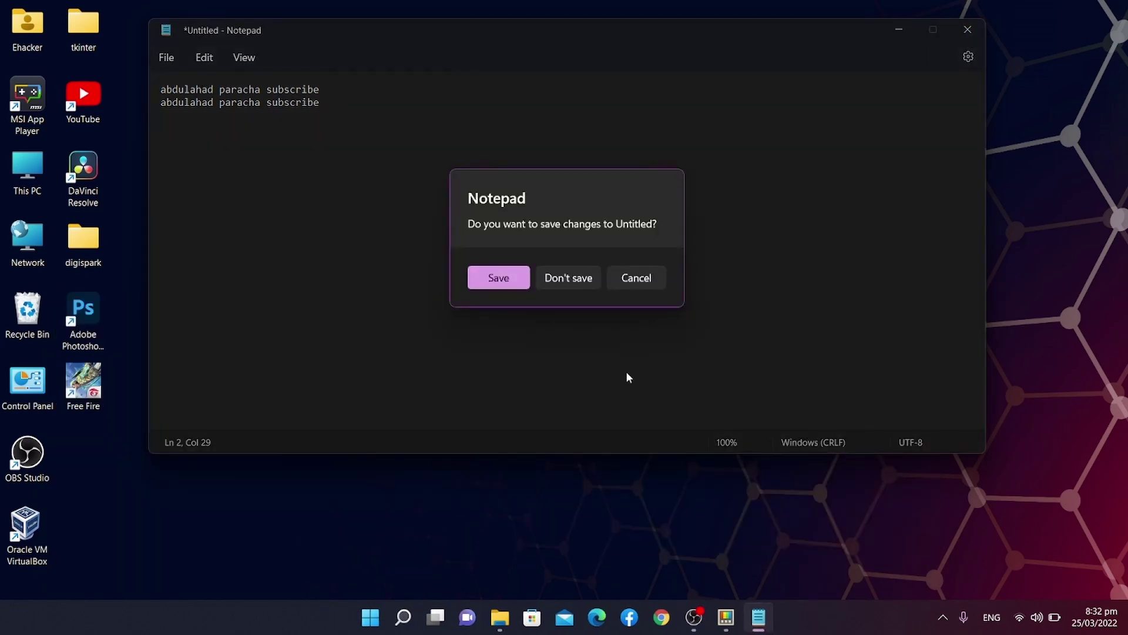
{"action": "left_click", "coordinate": [582, 278]}
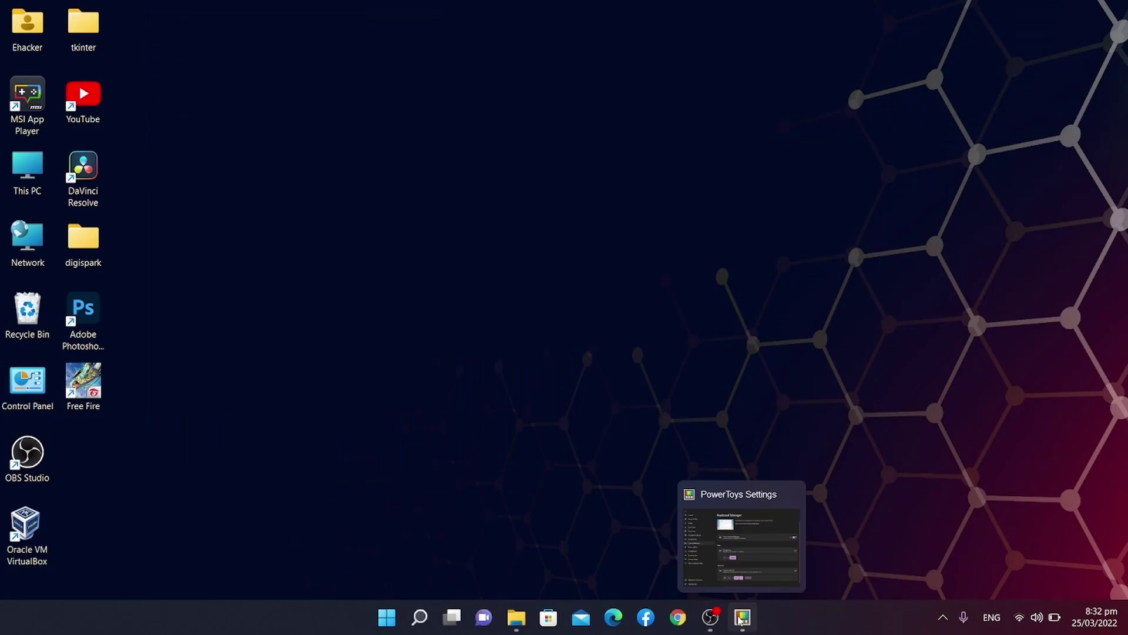
Remove the 1 → Delete key remap in Remap keys and save with OK.
{"action": "left_click", "coordinate": [742, 617]}
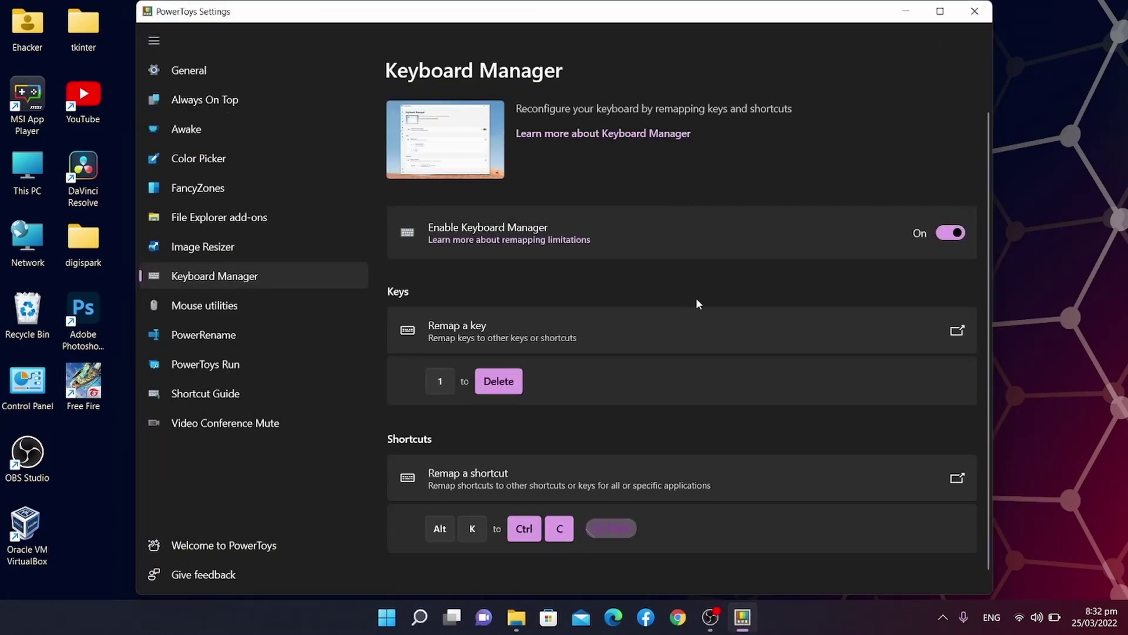
{"action": "left_click", "coordinate": [707, 333]}
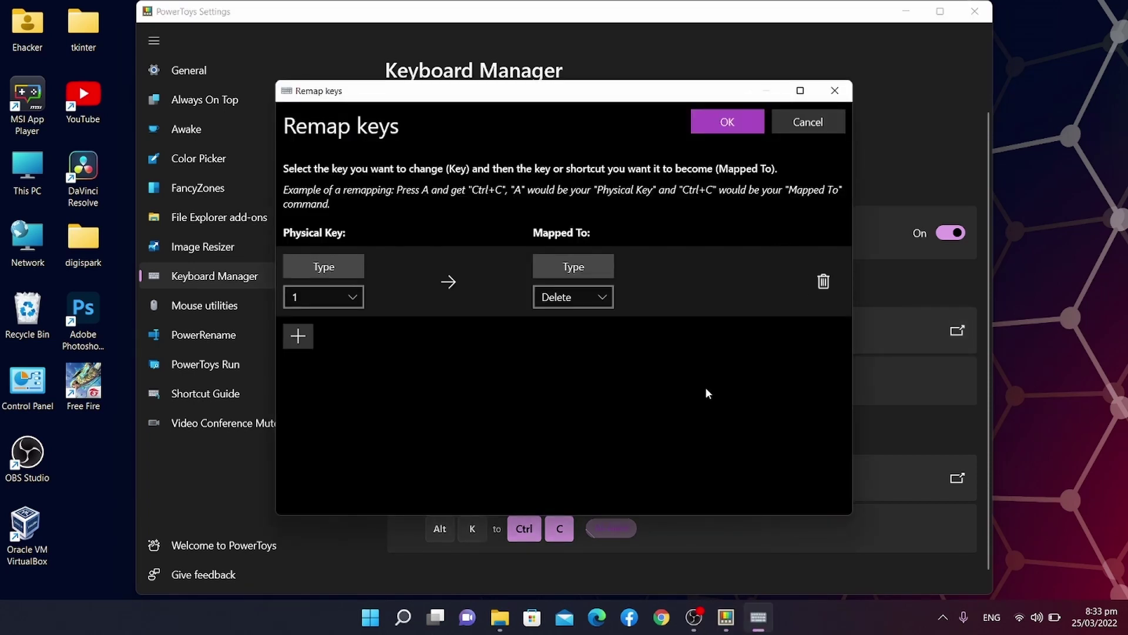
{"action": "left_click", "coordinate": [824, 281]}
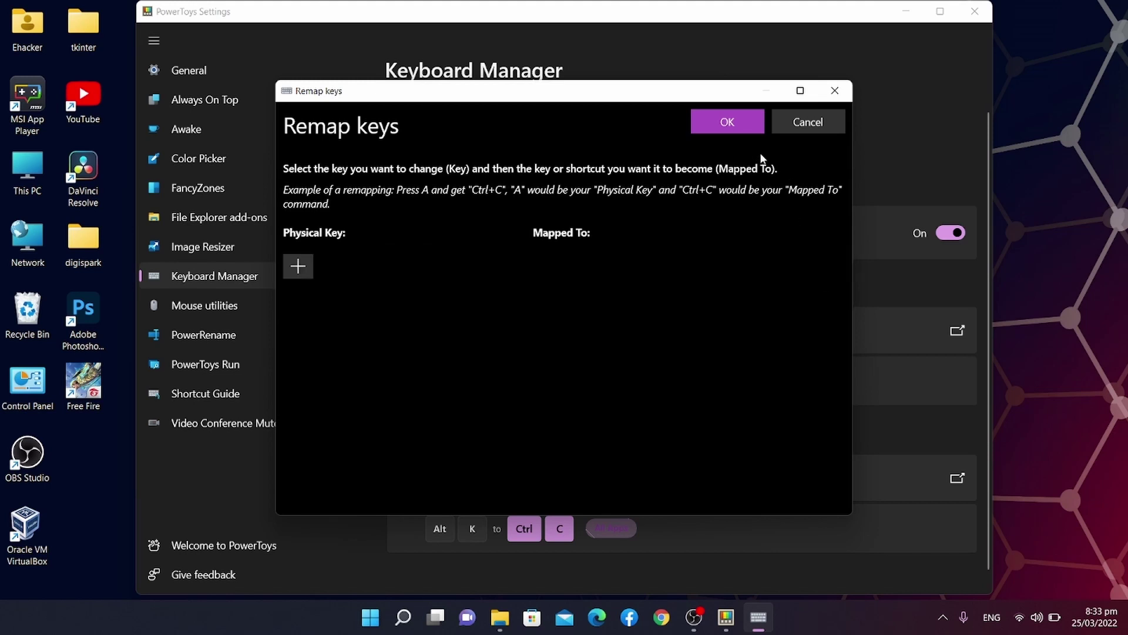
{"action": "left_click", "coordinate": [735, 125]}
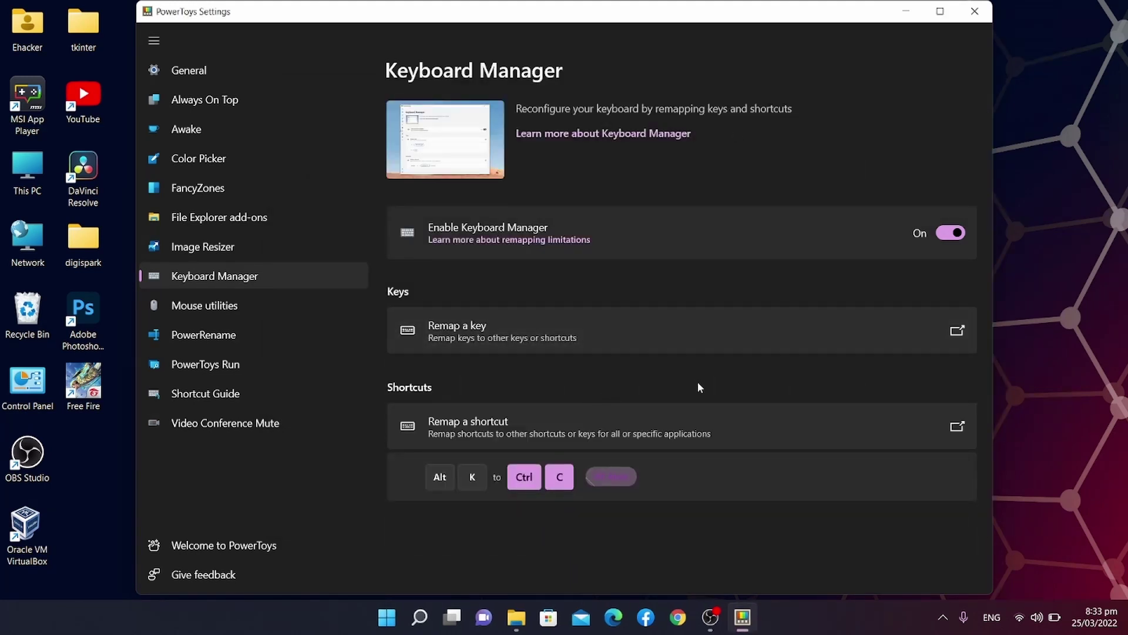
Remove the Alt+K → Ctrl+C shortcut remap and save with OK.
{"action": "left_click", "coordinate": [658, 436]}
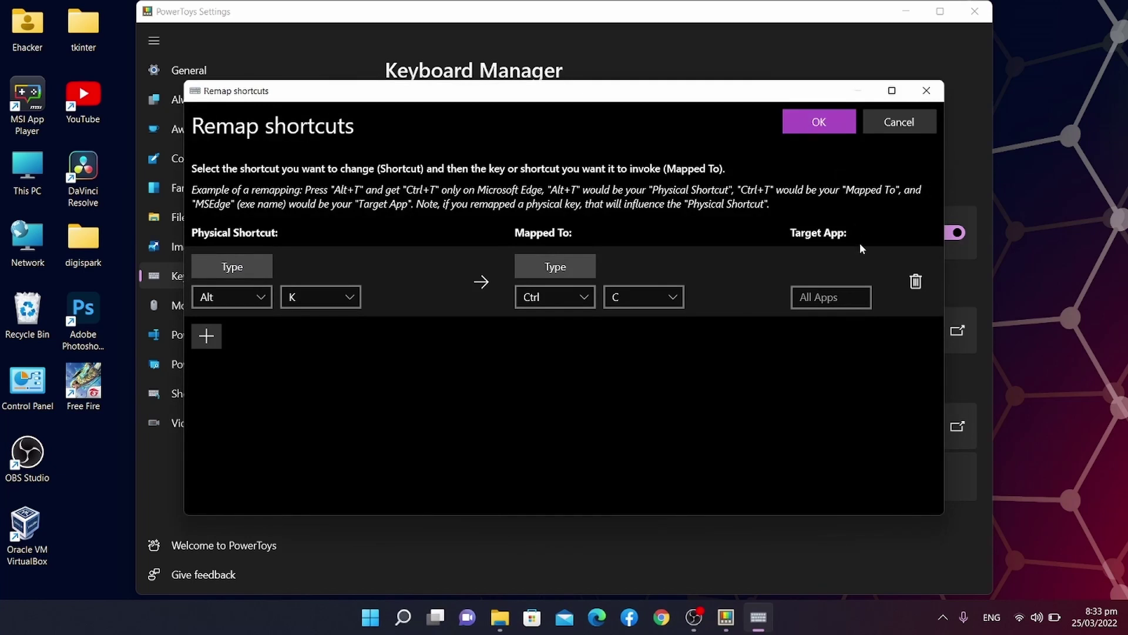
{"action": "left_click", "coordinate": [914, 283]}
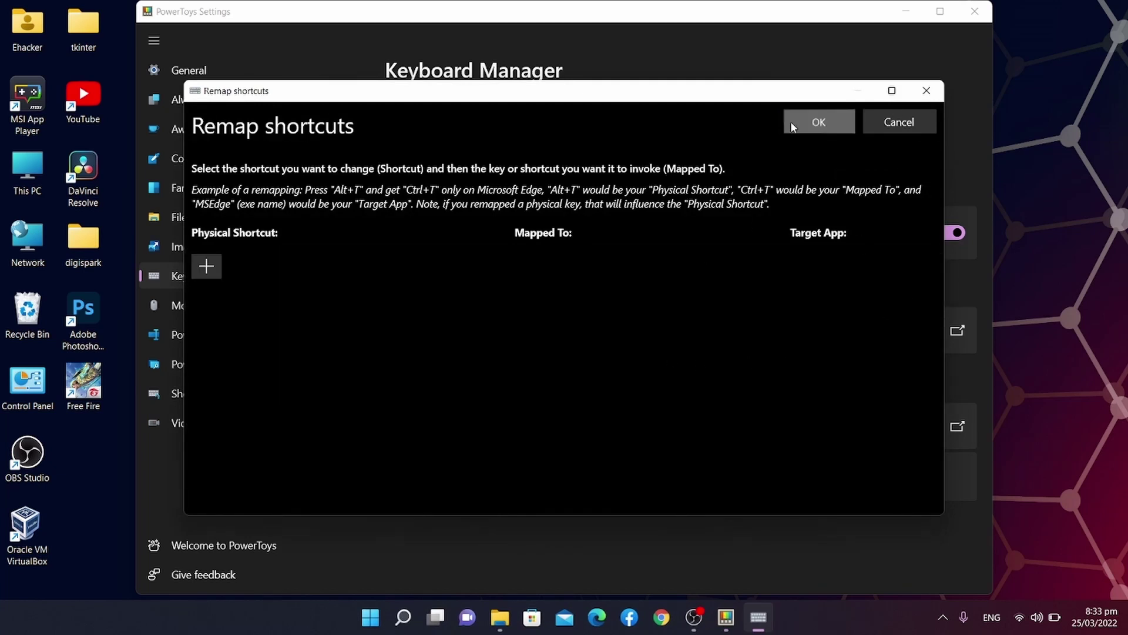
{"action": "left_click", "coordinate": [791, 121]}
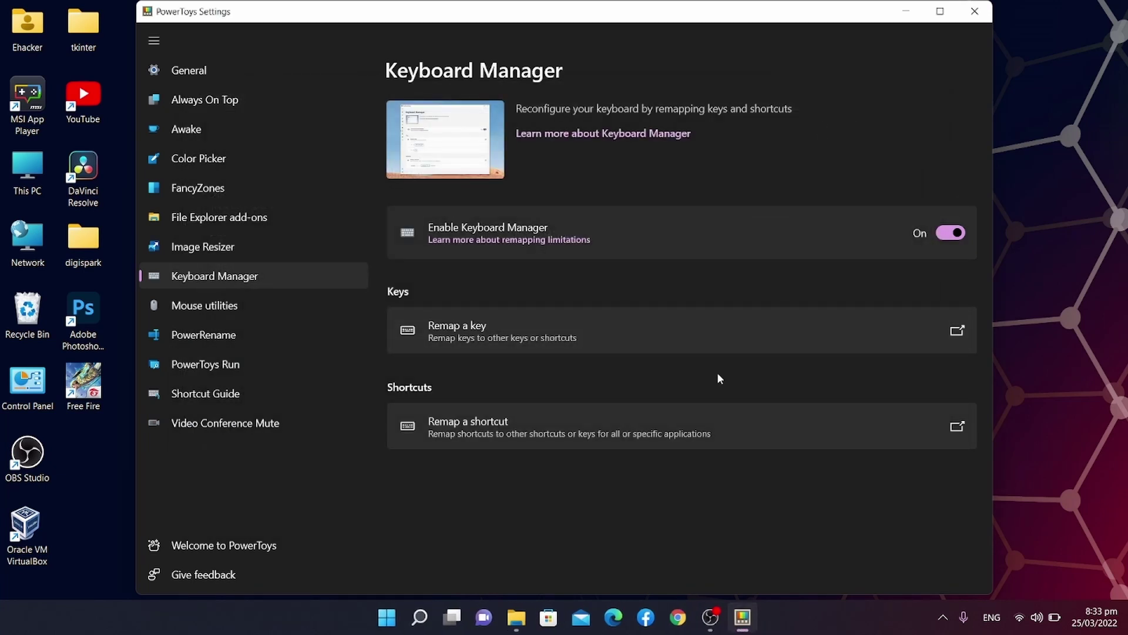